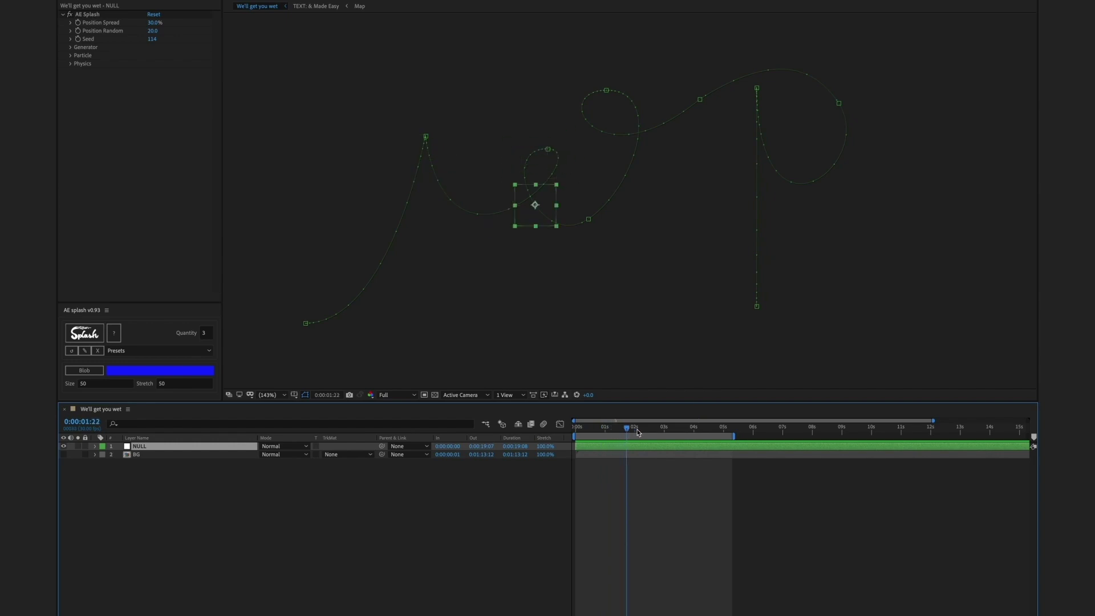
# - Read the general instructions in the AE Splash help window and close it
pyautogui.click(94, 339)
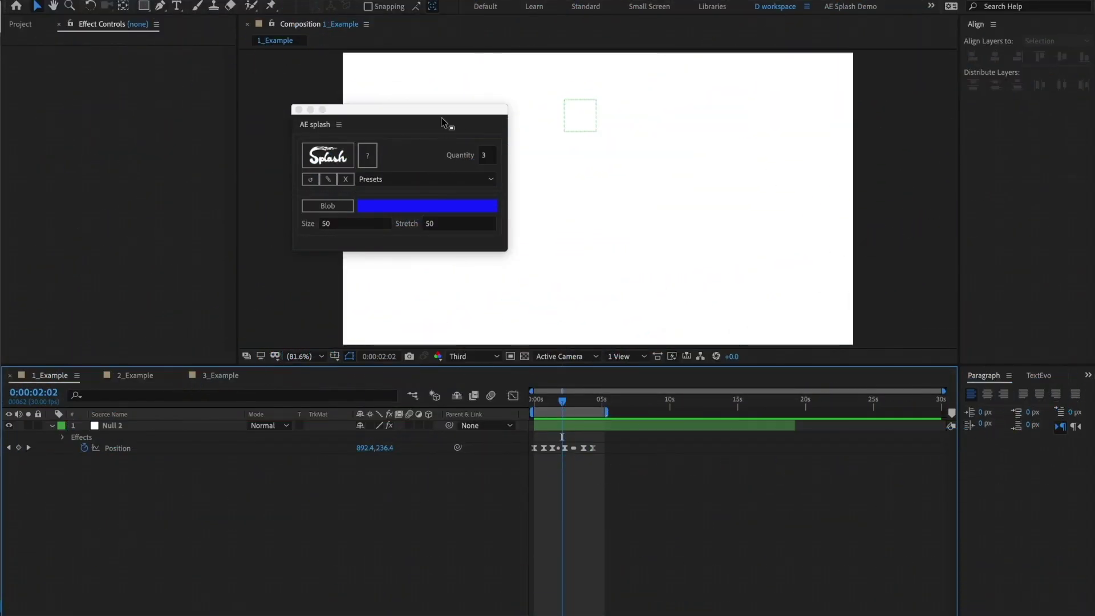
pyautogui.moveTo(424, 113)
pyautogui.mouseDown()
pyautogui.moveTo(388, 122)
pyautogui.moveTo(417, 111)
pyautogui.mouseUp()
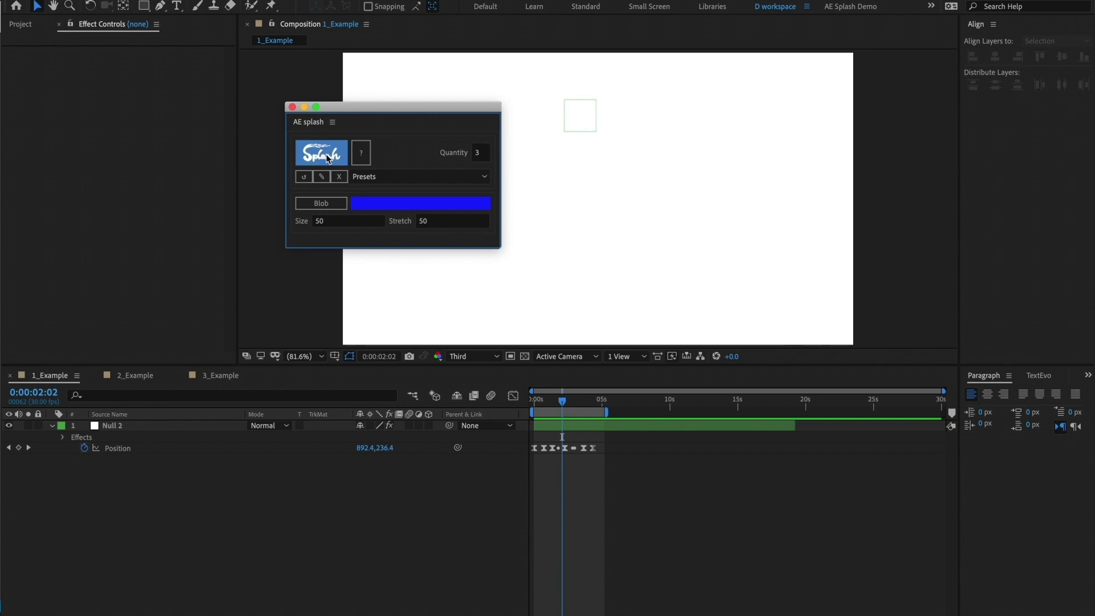
pyautogui.click(361, 159)
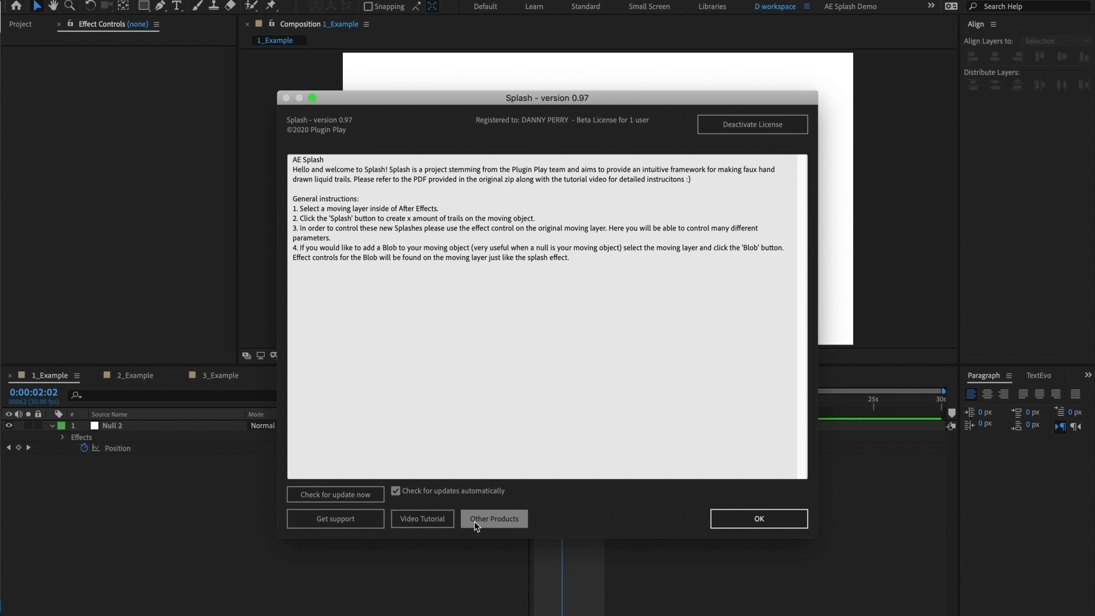
pyautogui.click(762, 518)
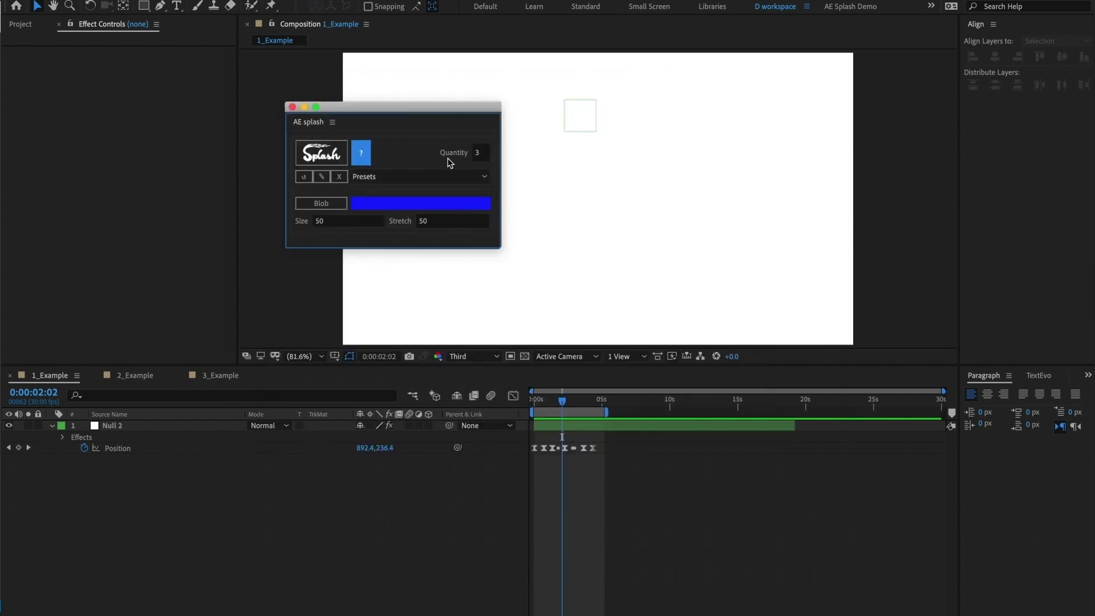
# - Review the Splash quantity setting and the list of available presets without choosing one
pyautogui.click(482, 153)
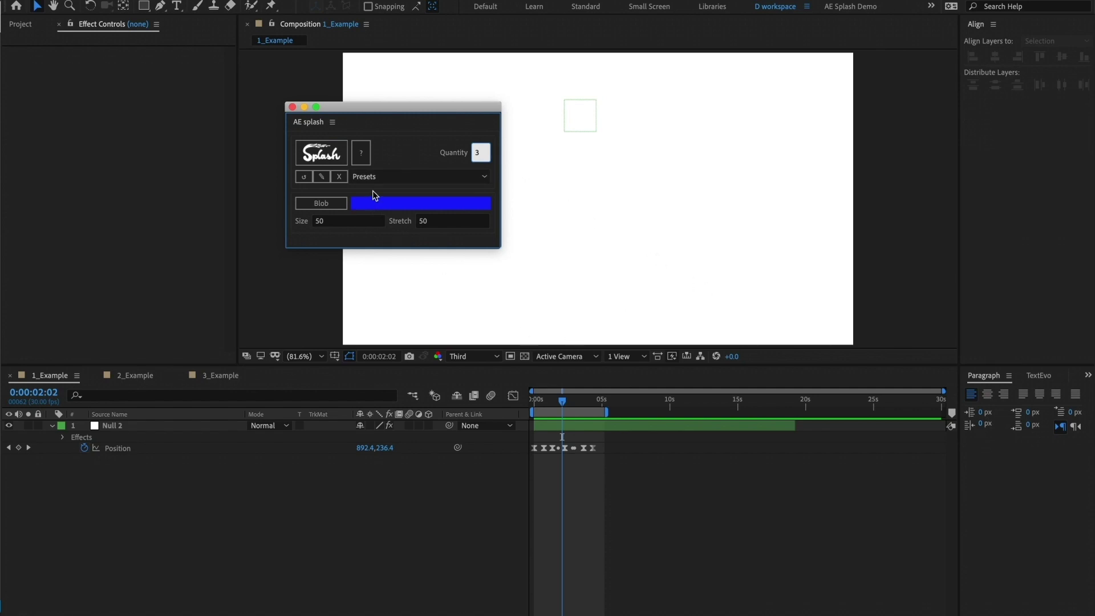
pyautogui.click(422, 151)
pyautogui.click(397, 178)
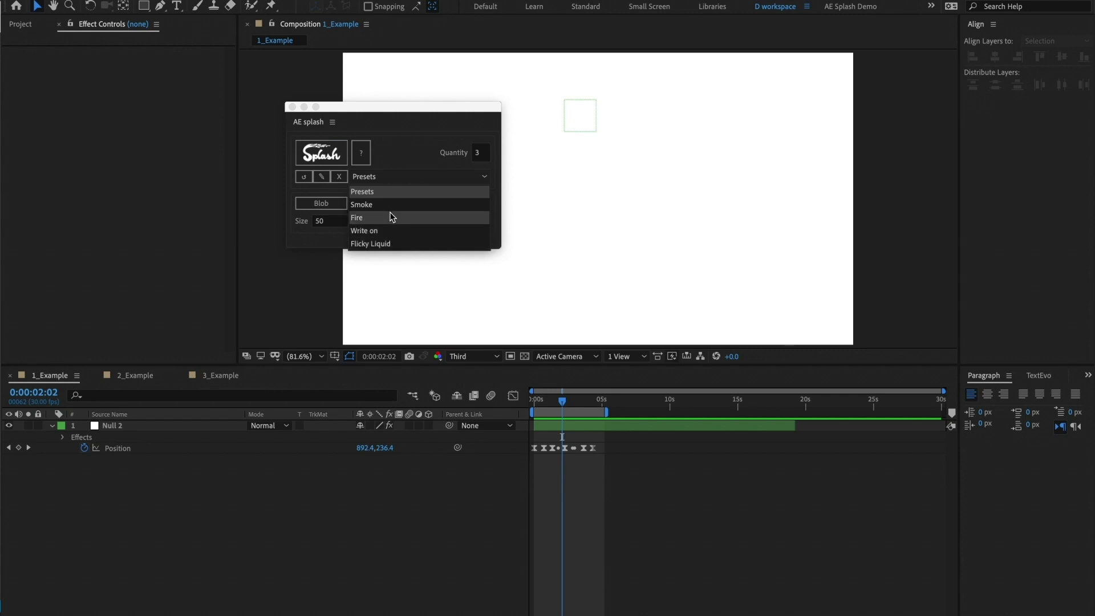
pyautogui.click(326, 201)
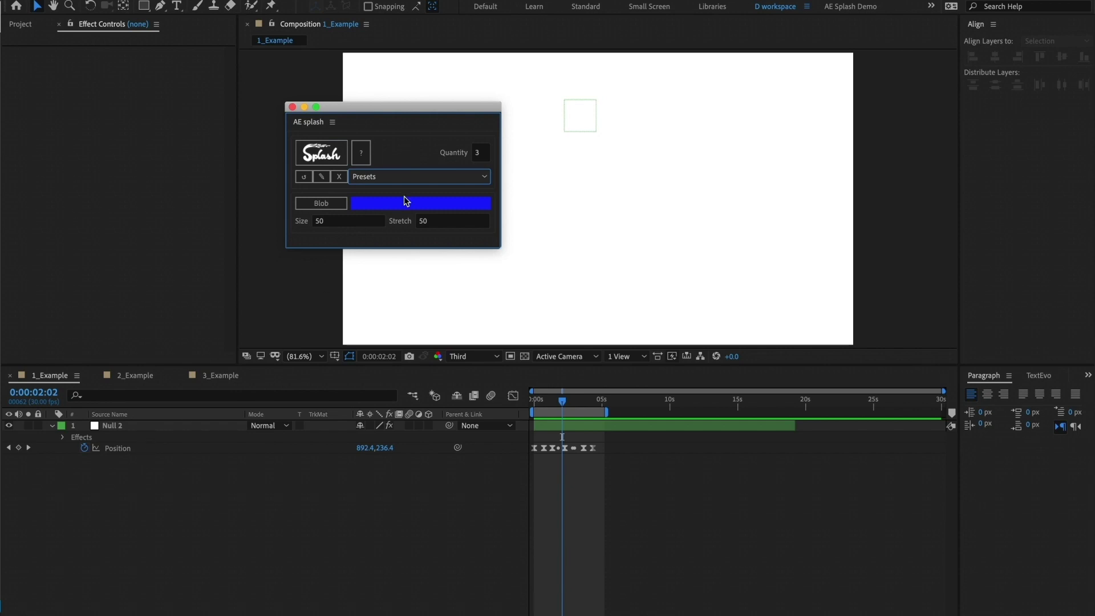
# - Check the blob colour in the colour picker and leave it without a new choice
pyautogui.moveTo(409, 113); pyautogui.dragTo(404, 111)
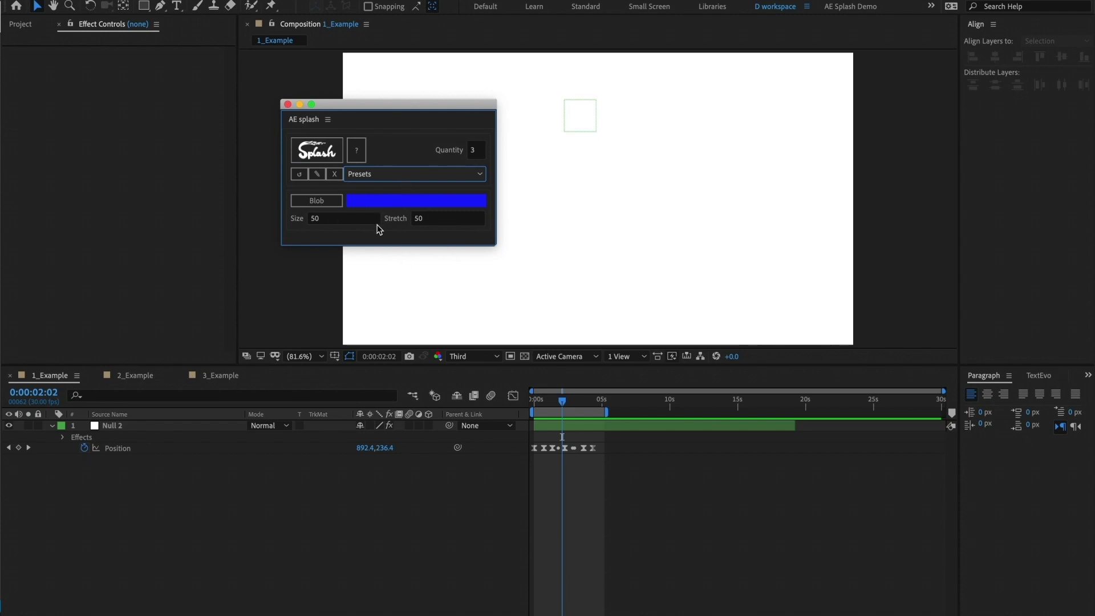
pyautogui.click(370, 200)
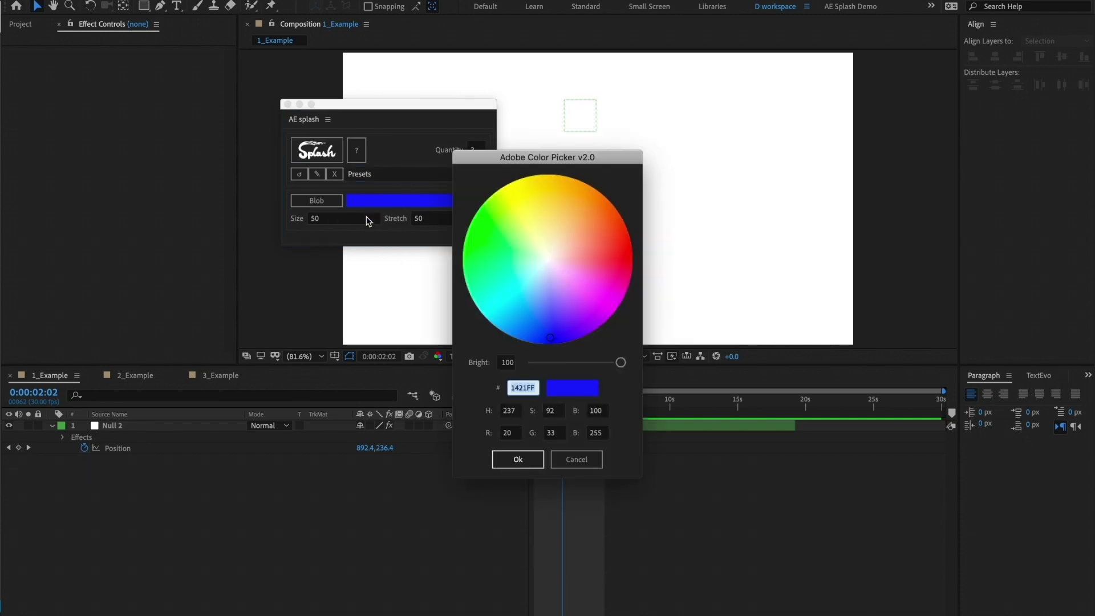
pyautogui.click(576, 458)
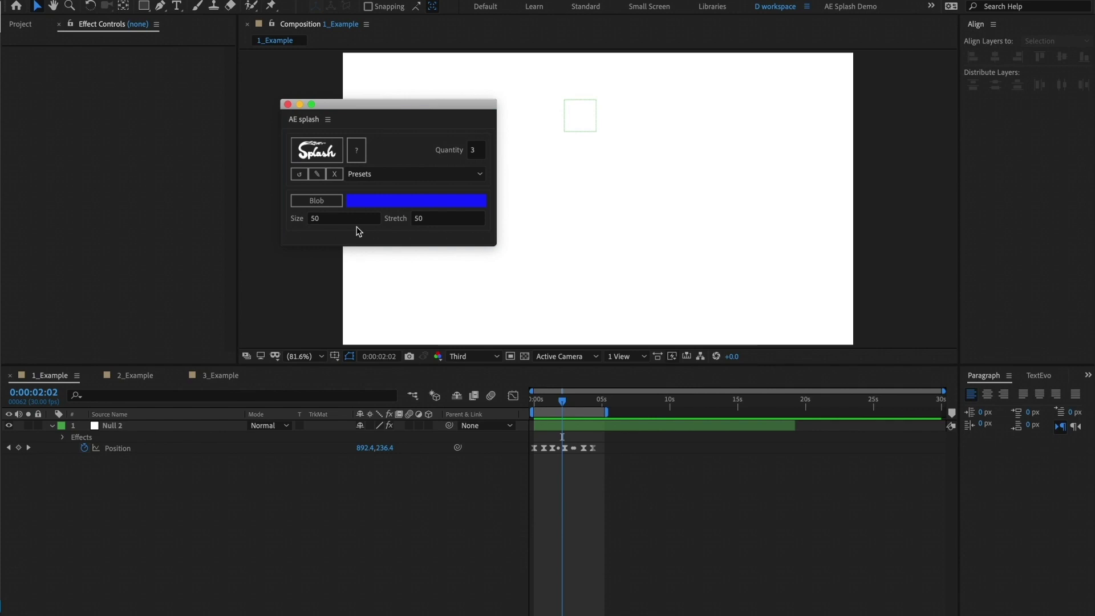
# - Scrub through Null 2's position animation and dock the AE splash panel between the effect controls and the composition view
pyautogui.press('Tab')
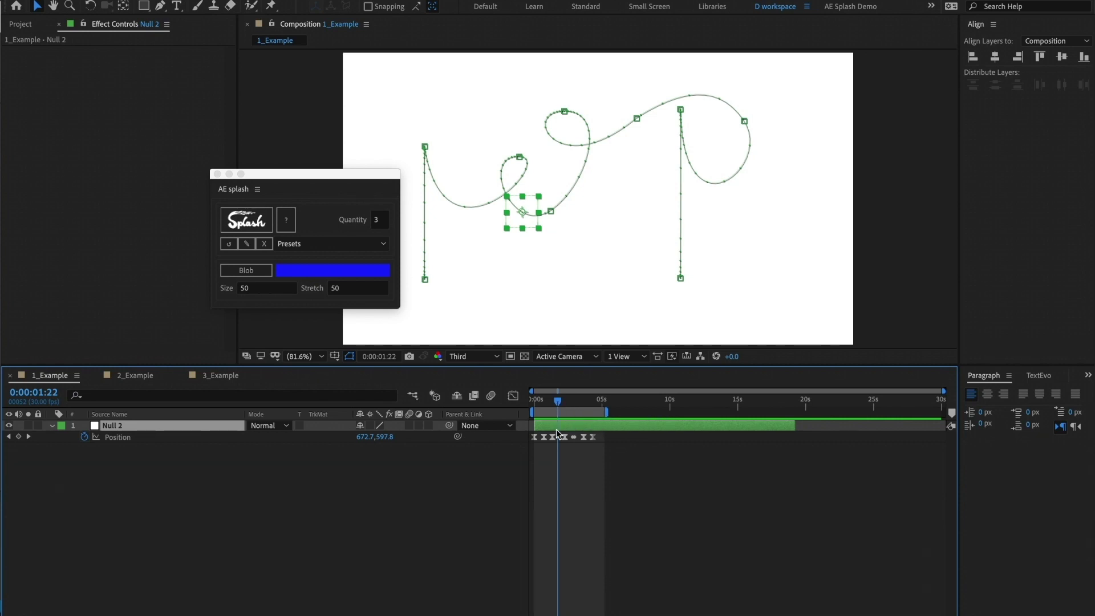
pyautogui.moveTo(561, 399); pyautogui.dragTo(582, 404)
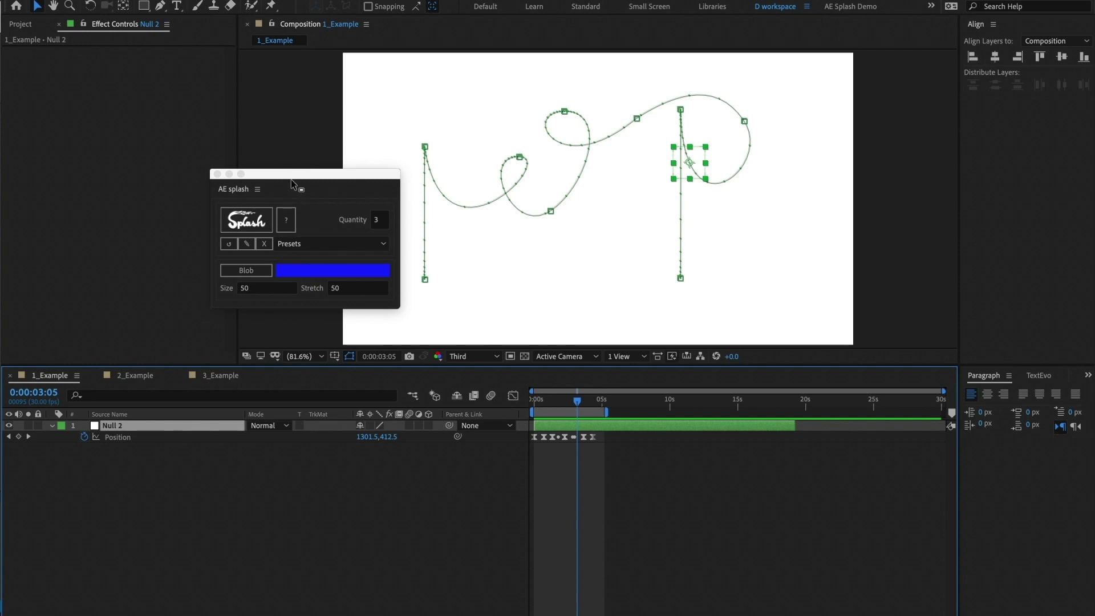
pyautogui.moveTo(293, 178); pyautogui.dragTo(415, 222)
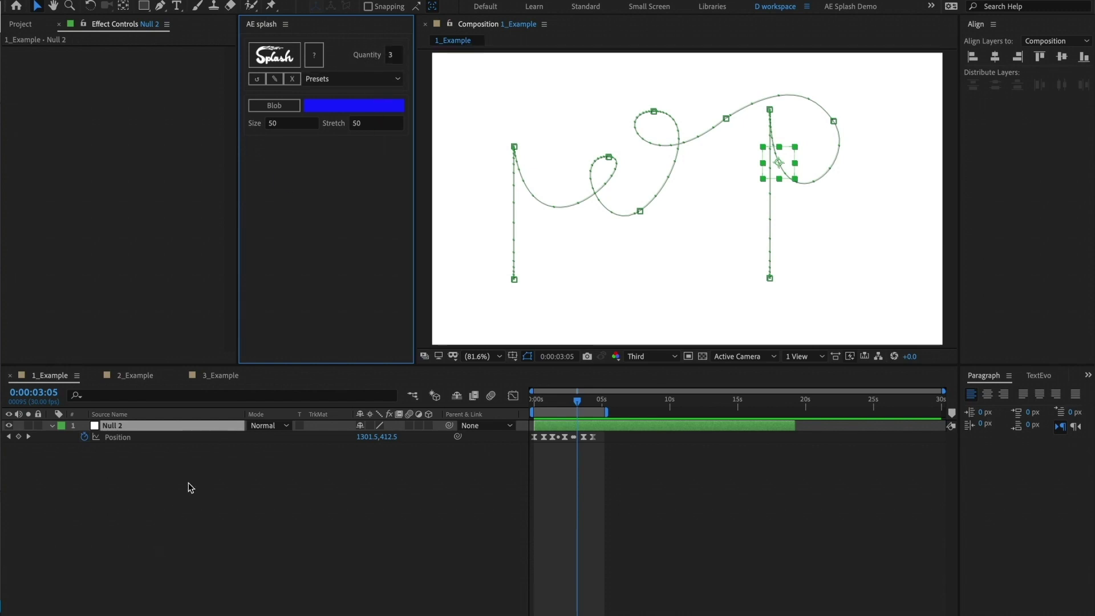
# - Generate Splash trails with a quantity of 3 on the animated Null 2 layer
pyautogui.click(397, 56)
pyautogui.write('10')
pyautogui.click(391, 55)
pyautogui.click(288, 56)
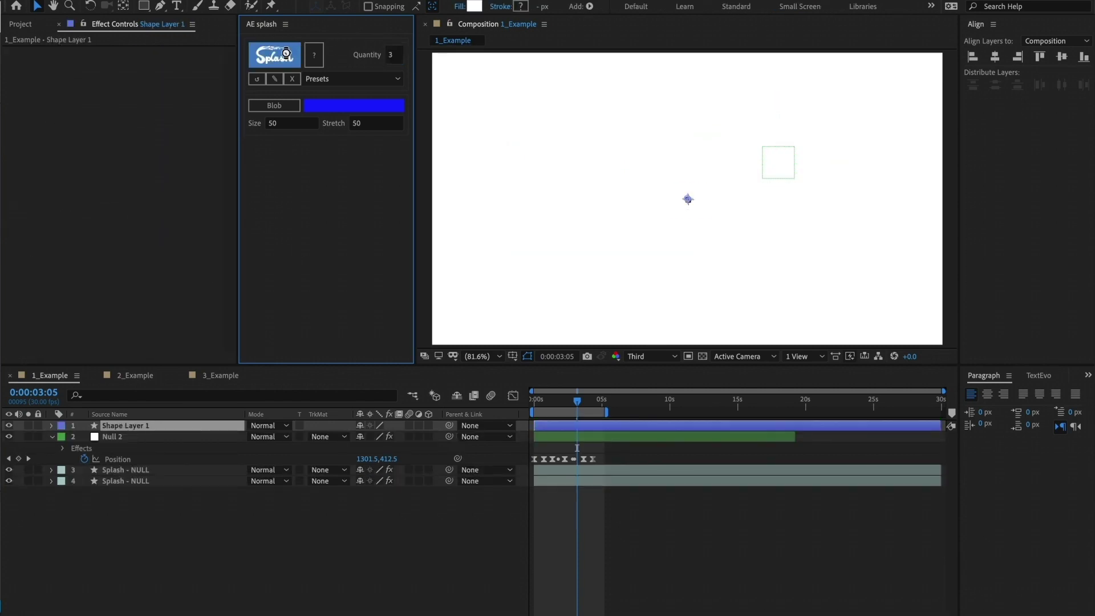
pyautogui.press('Return')
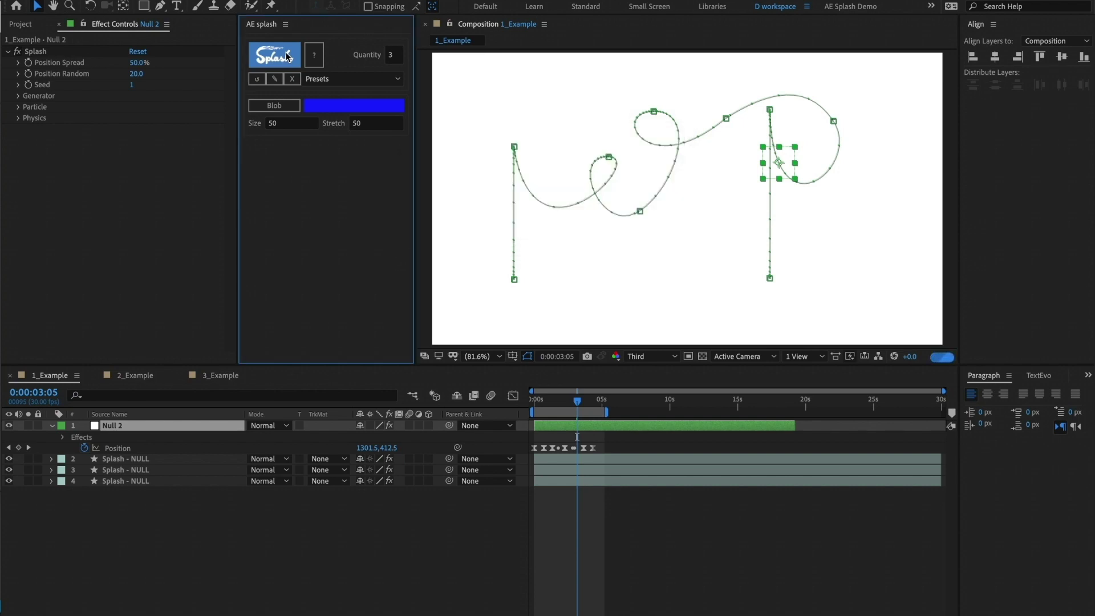
# - Inspect the three generated Splash layers and preview the trails following Null 2's motion path
pyautogui.click(149, 459)
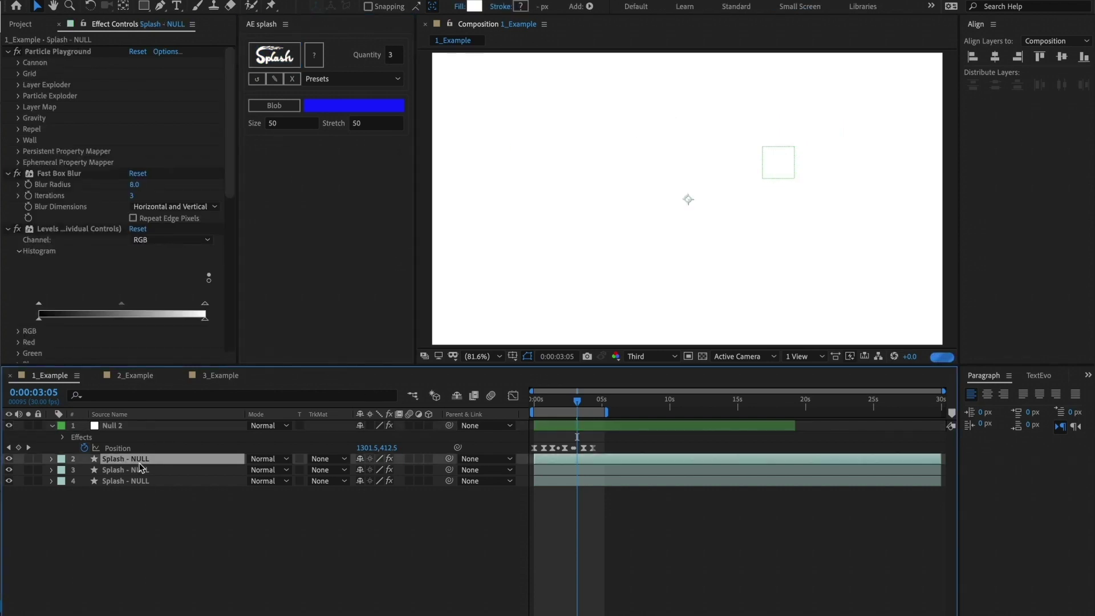
pyautogui.click(140, 468)
pyautogui.click(140, 482)
pyautogui.click(117, 426)
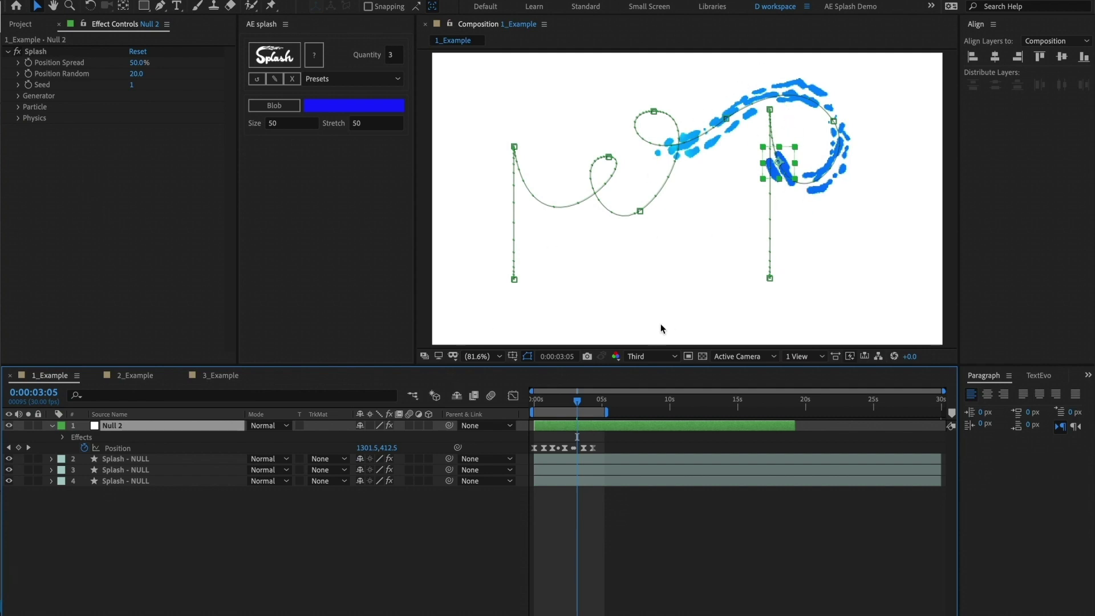
pyautogui.moveTo(563, 402); pyautogui.dragTo(557, 401)
pyautogui.press('space')
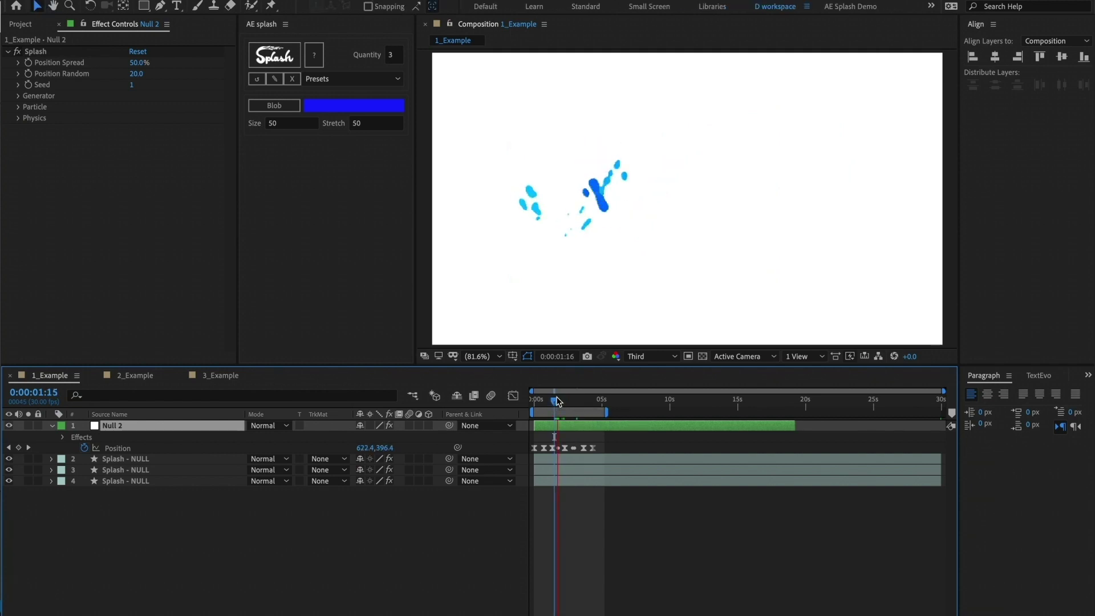
pyautogui.press('space')
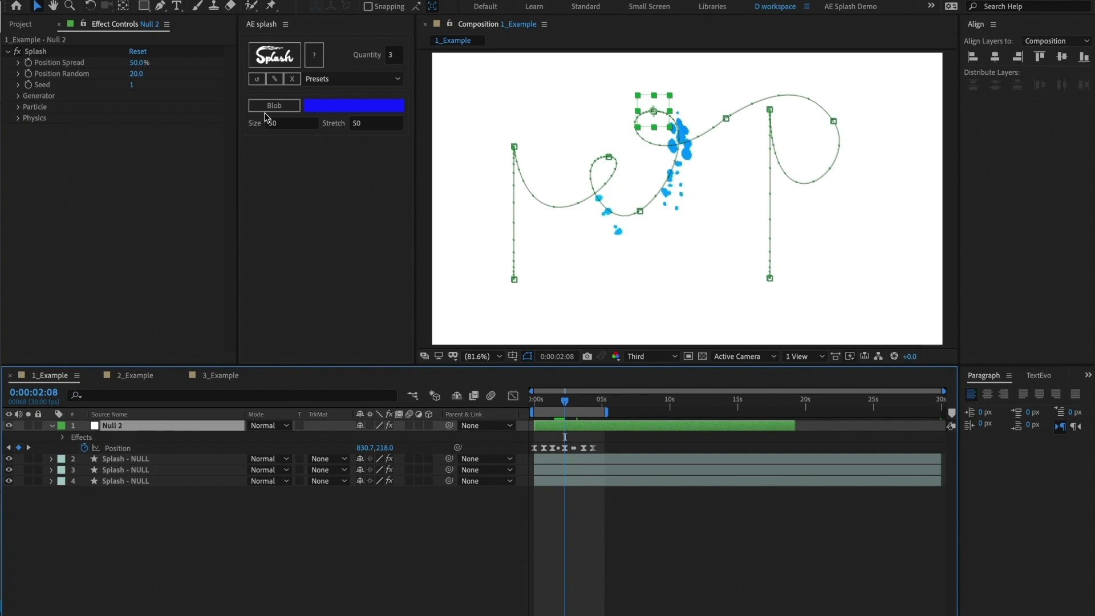
# - Set the blob colour to bright green 8DFF0C and add a Blob to Null 2
pyautogui.click(323, 107)
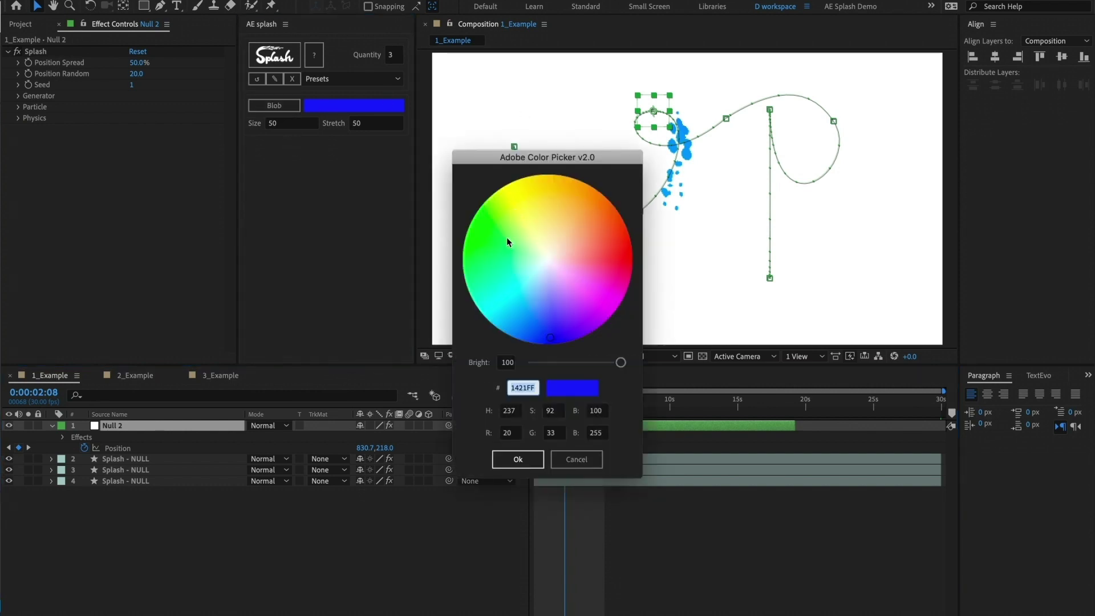
pyautogui.moveTo(502, 232); pyautogui.dragTo(479, 219)
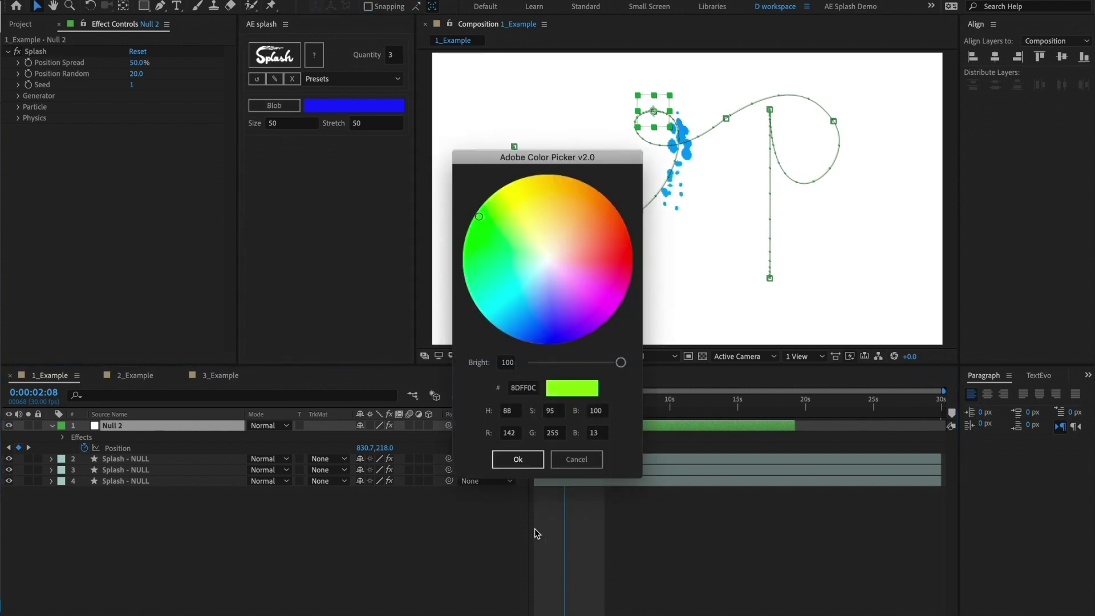
pyautogui.click(516, 459)
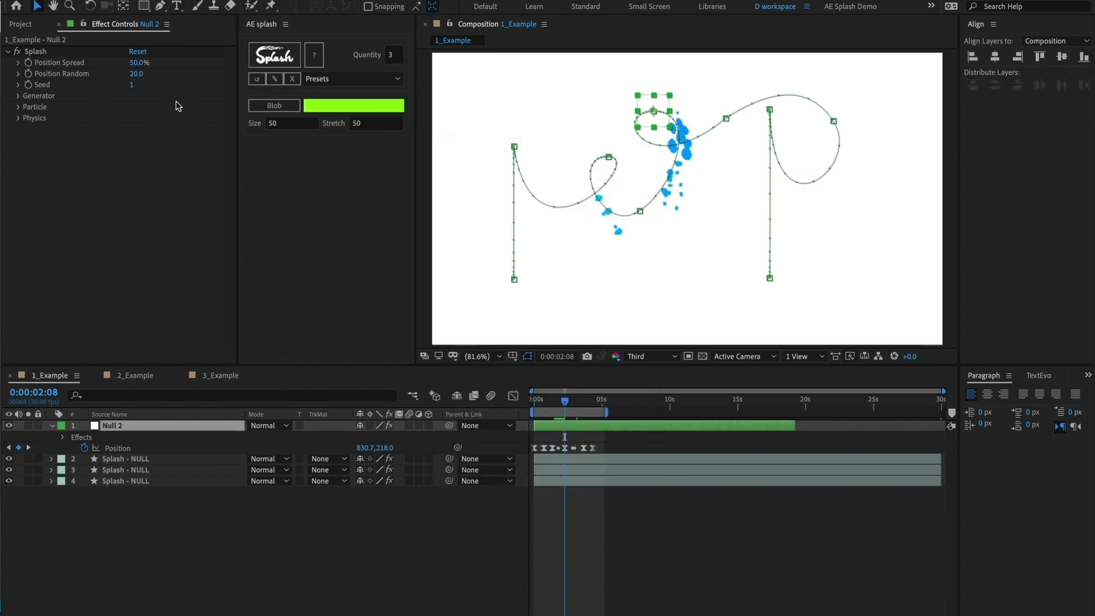
pyautogui.click(272, 104)
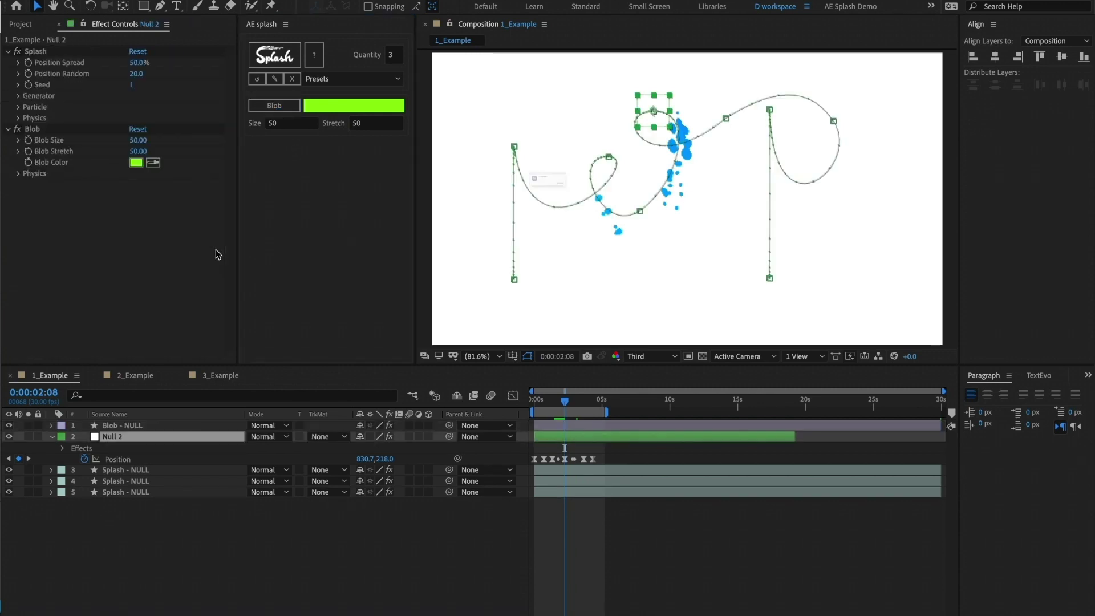
pyautogui.press('Return')
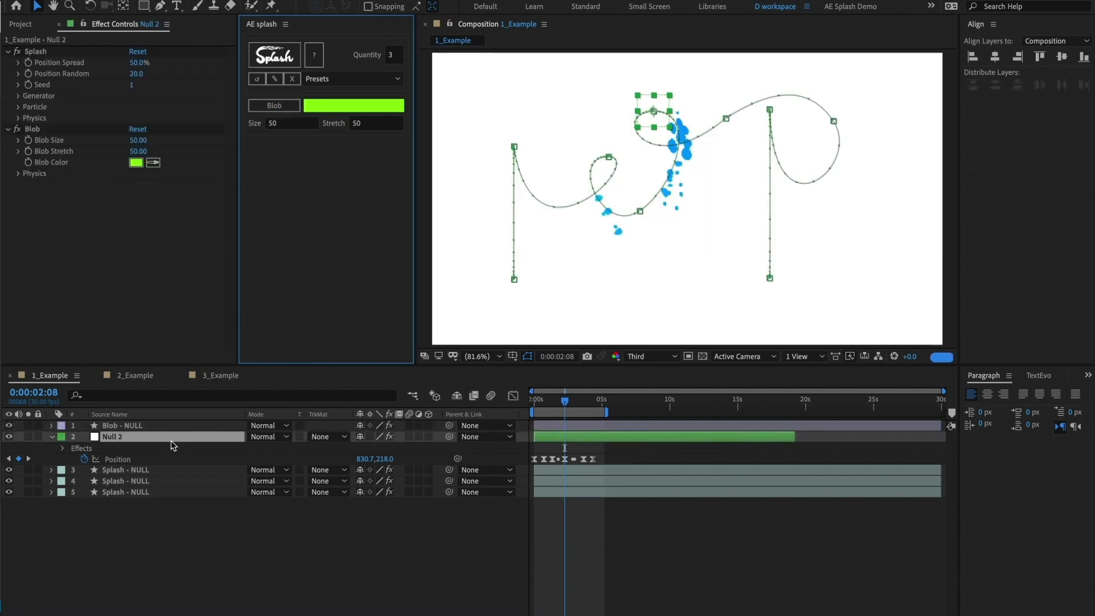
# - Review the new Blob layer and the Blob and Splash effect controls on Null 2
pyautogui.click(131, 425)
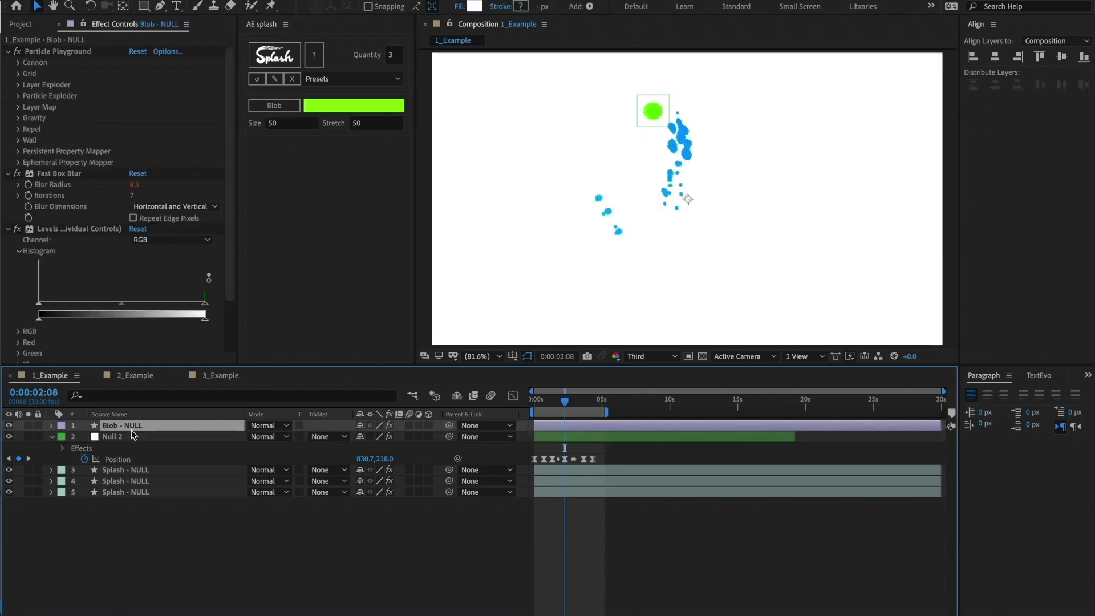
pyautogui.click(128, 439)
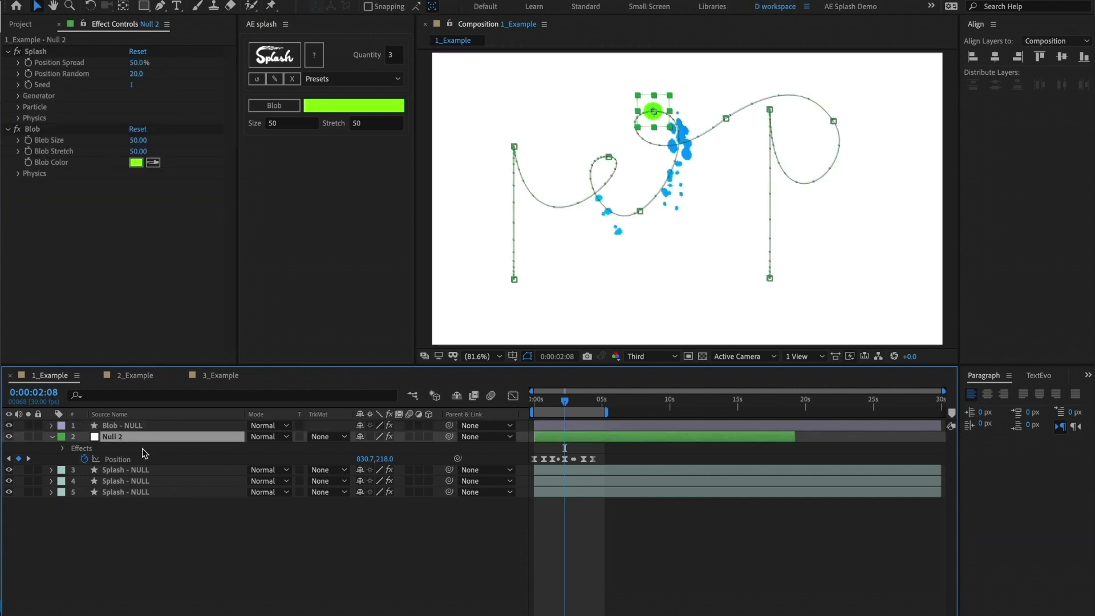
pyautogui.click(69, 129)
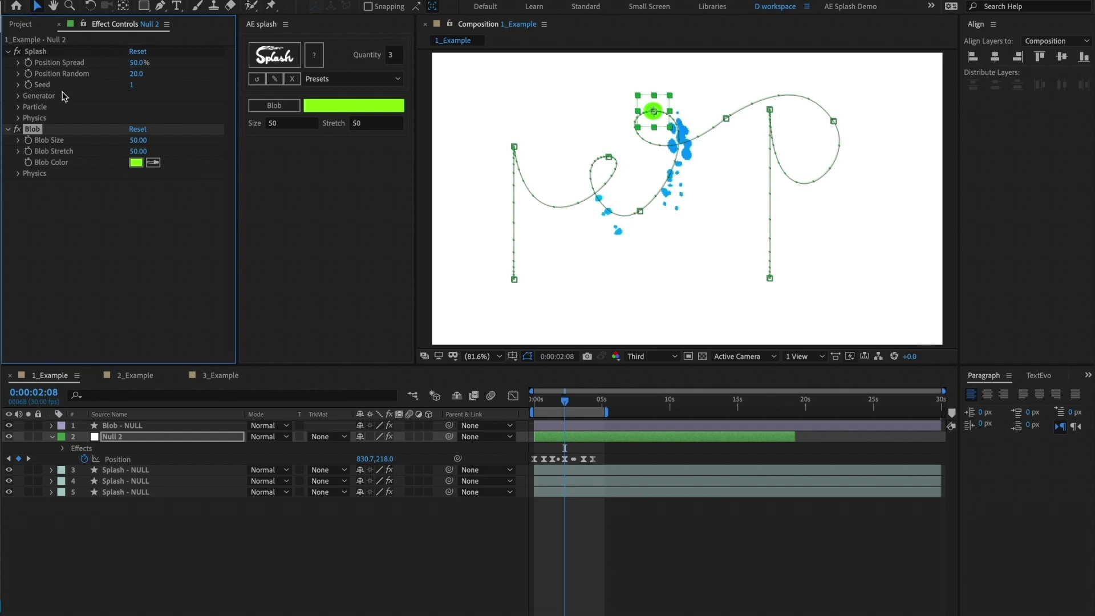
pyautogui.click(52, 53)
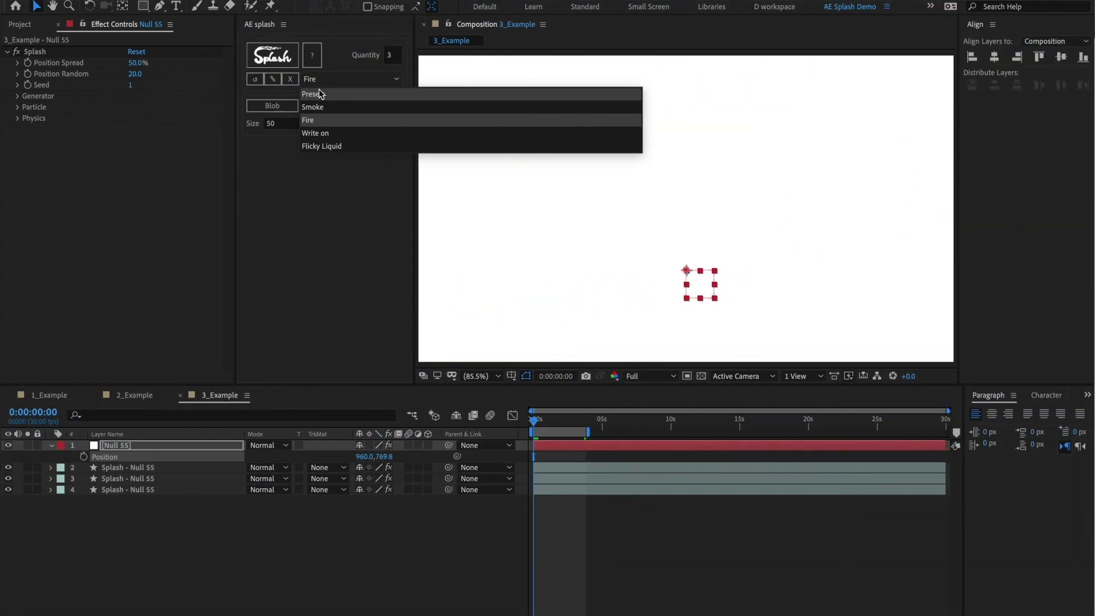
# - Apply the Fire preset to the Splash effect on Null 55 in 3_Example and preview the animation
pyautogui.click(323, 120)
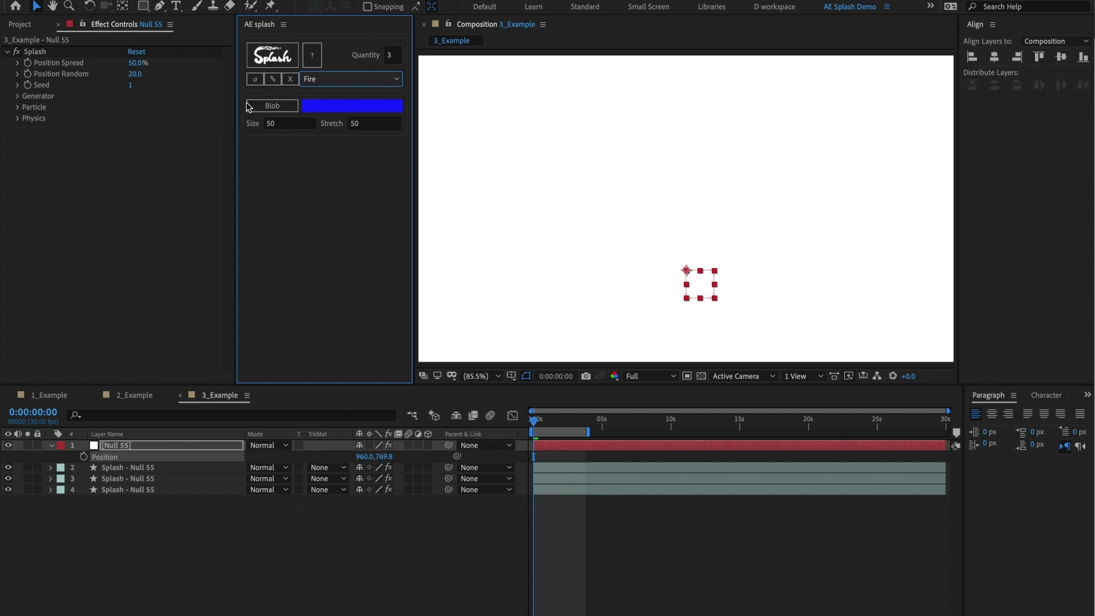
pyautogui.click(254, 80)
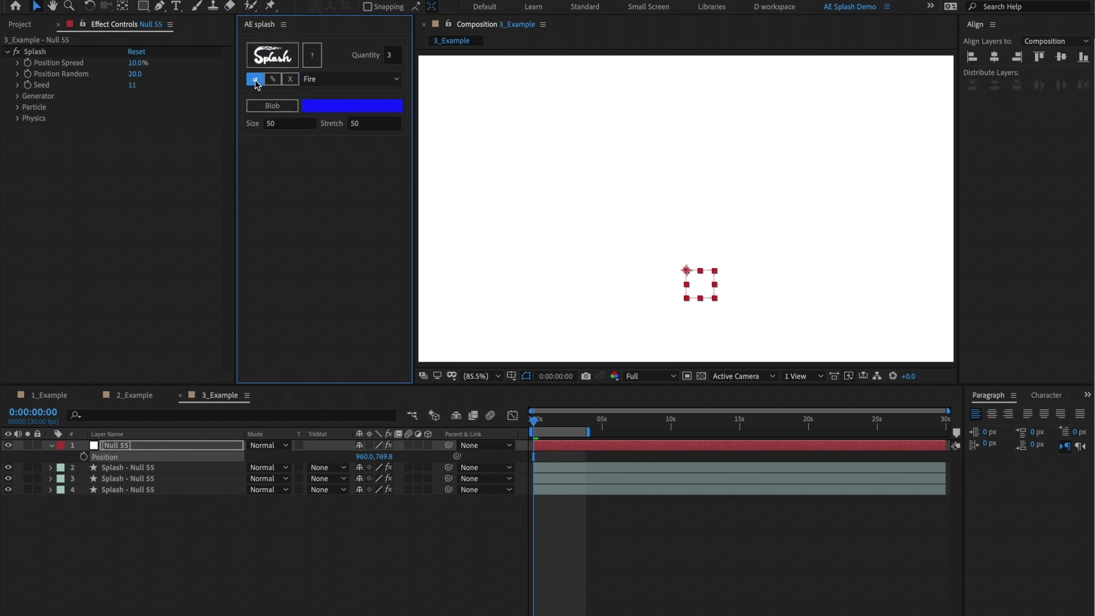
pyautogui.click(651, 209)
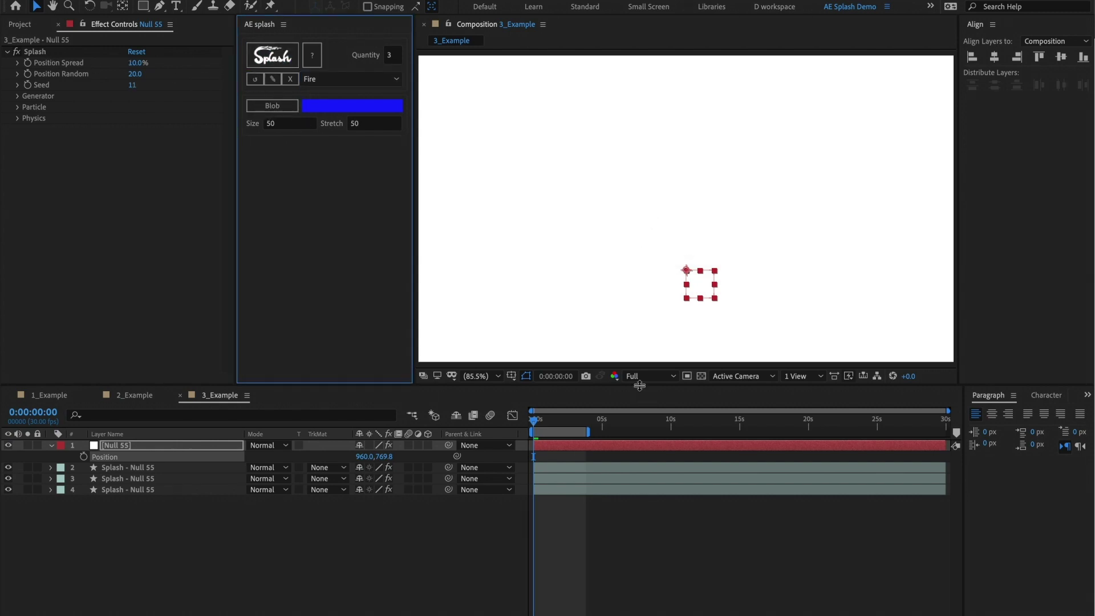
pyautogui.click(570, 456)
pyautogui.press('space')
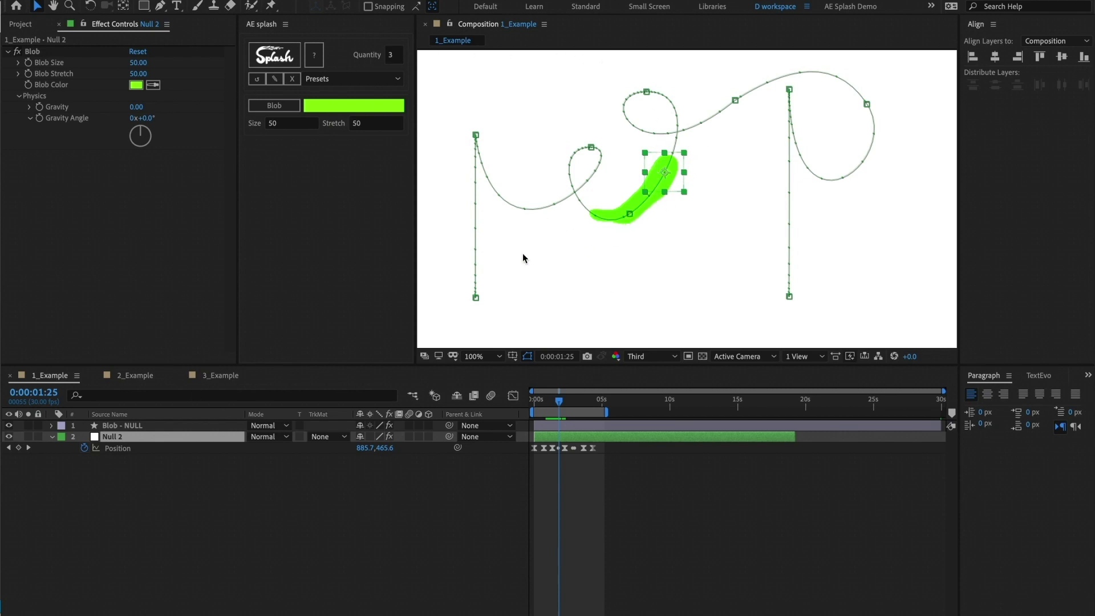
# - Examine the Blob effect's size, stretch, colour and gravity controls on Null 2 in 1_Example
pyautogui.click(37, 51)
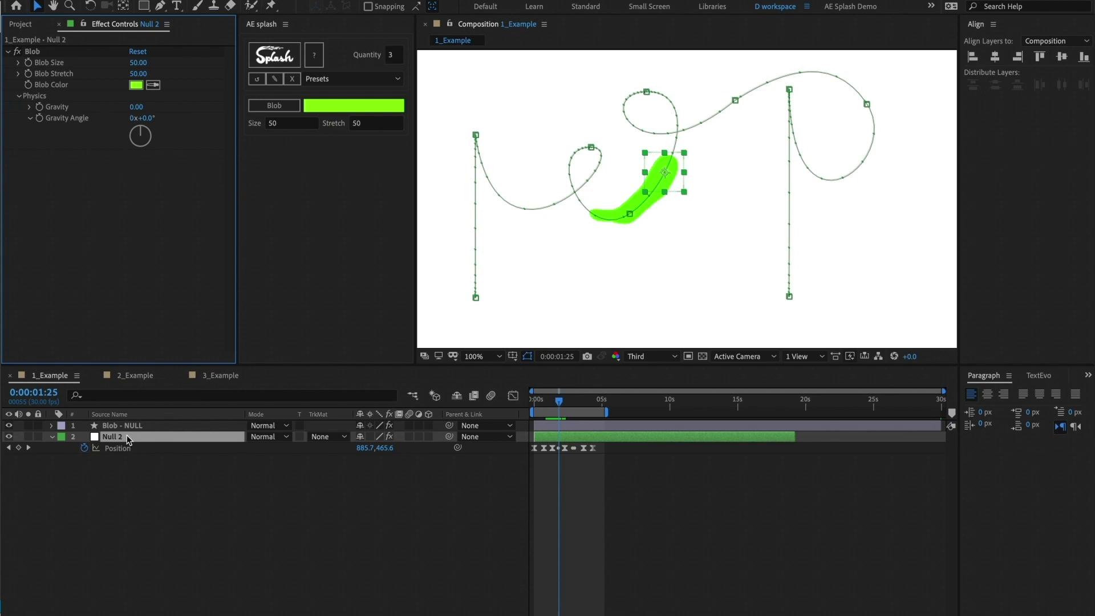
pyautogui.click(46, 73)
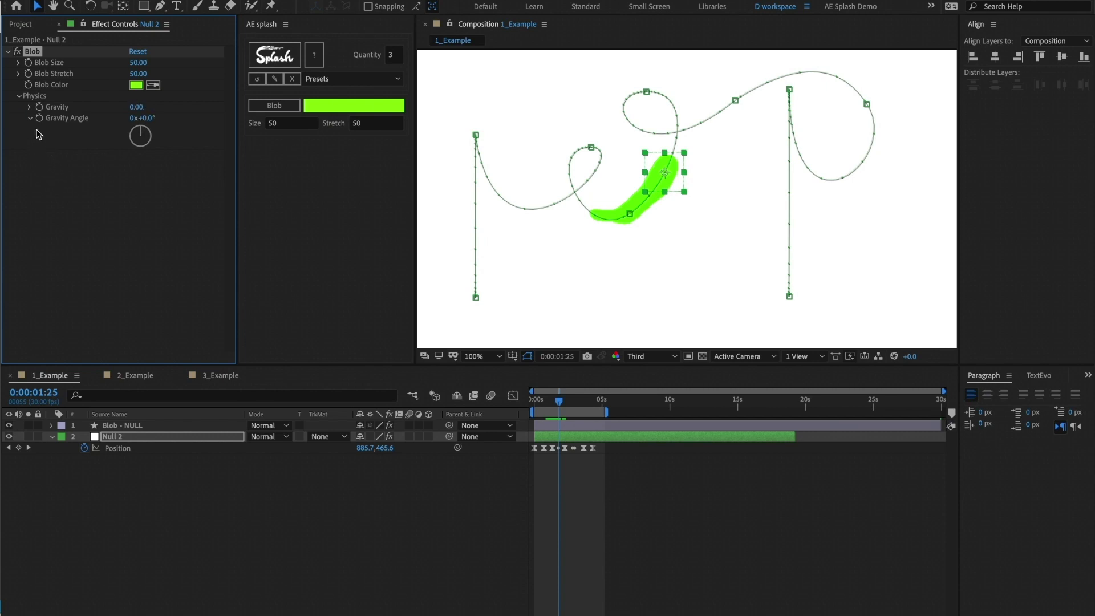
pyautogui.click(80, 186)
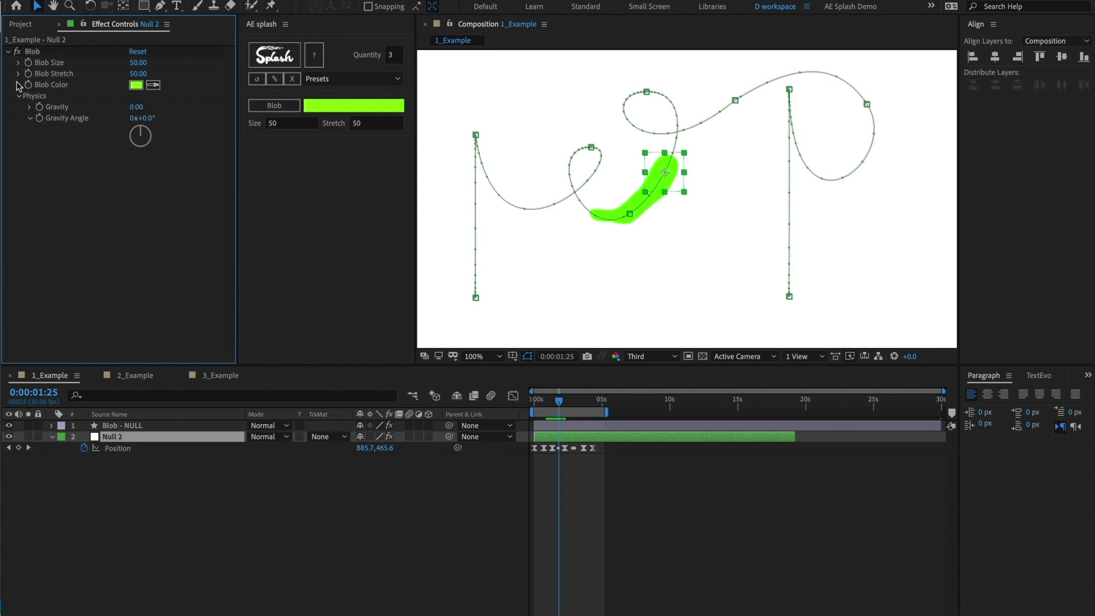
# - Try a Blob Size of 25 on Null 2 and settle on a Blob Size of 75
pyautogui.click(138, 63)
pyautogui.write('25')
pyautogui.press('Return')
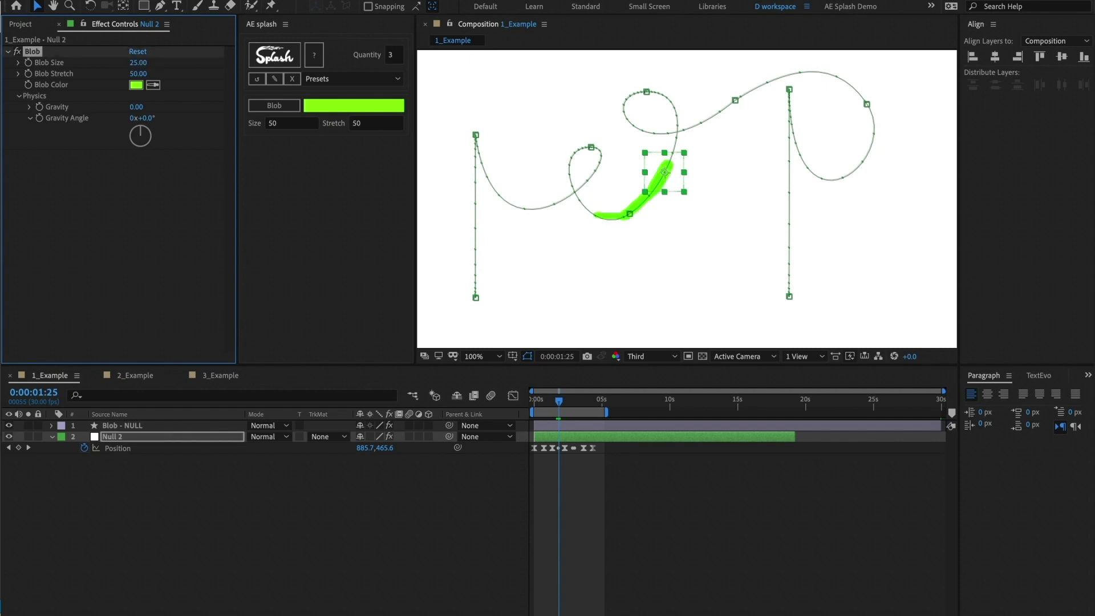
pyautogui.click(137, 64)
pyautogui.write('75')
pyautogui.press('Return')
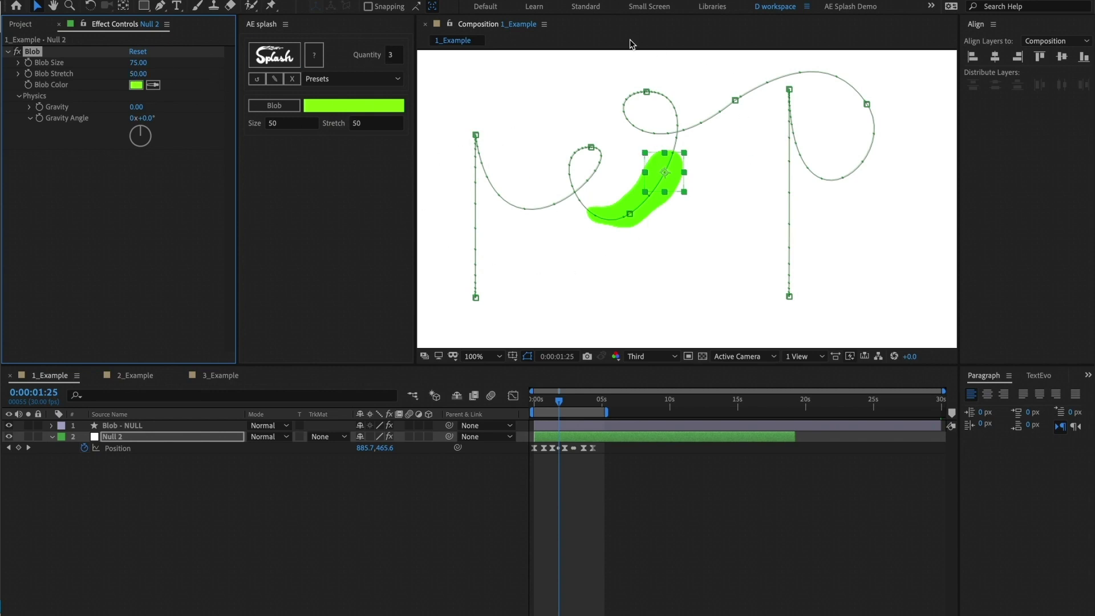
# - Try a Blob Stretch of 25 on Null 2 and settle on a Blob Stretch of 100
pyautogui.click(139, 73)
pyautogui.write('25')
pyautogui.press('Return')
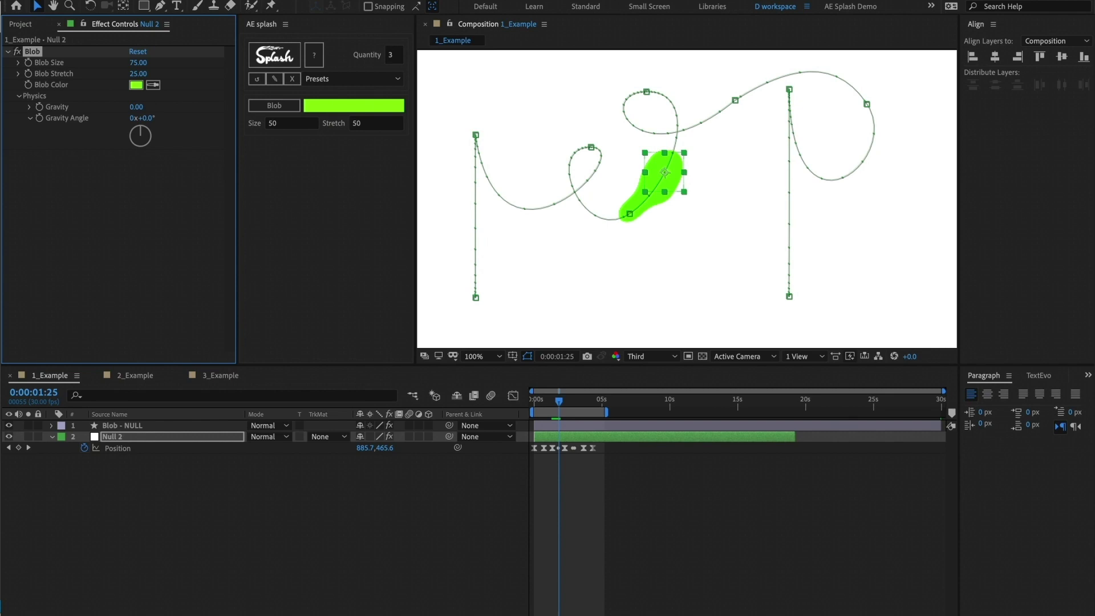
pyautogui.click(138, 74)
pyautogui.write('100')
pyautogui.press('Return')
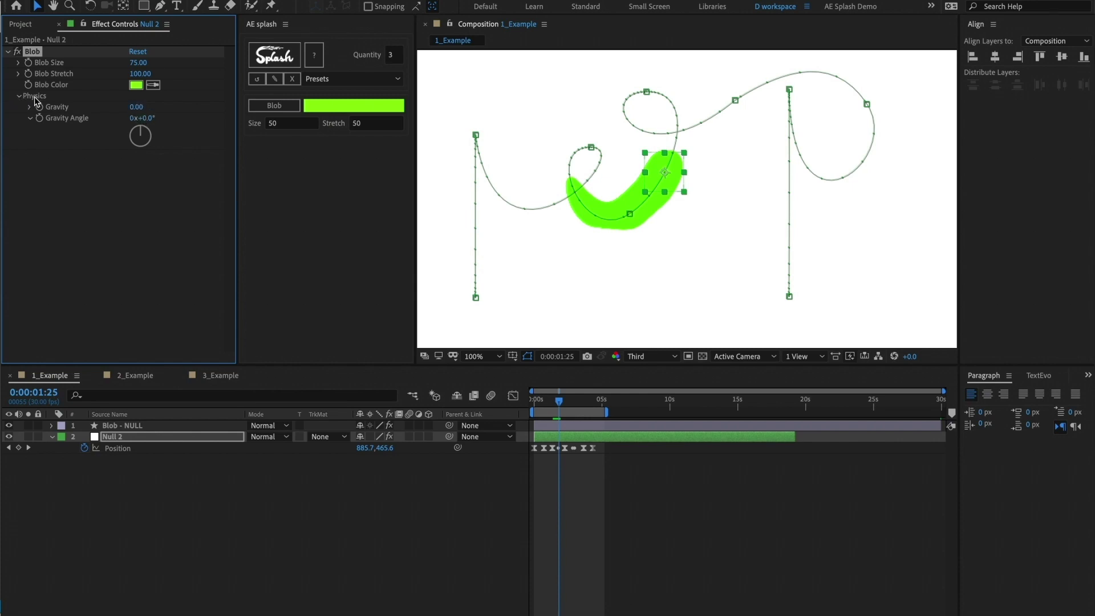
# - Set the Blob effect's Gravity to 500 on Null 2
pyautogui.click(146, 105)
pyautogui.write('500')
pyautogui.press('Return')
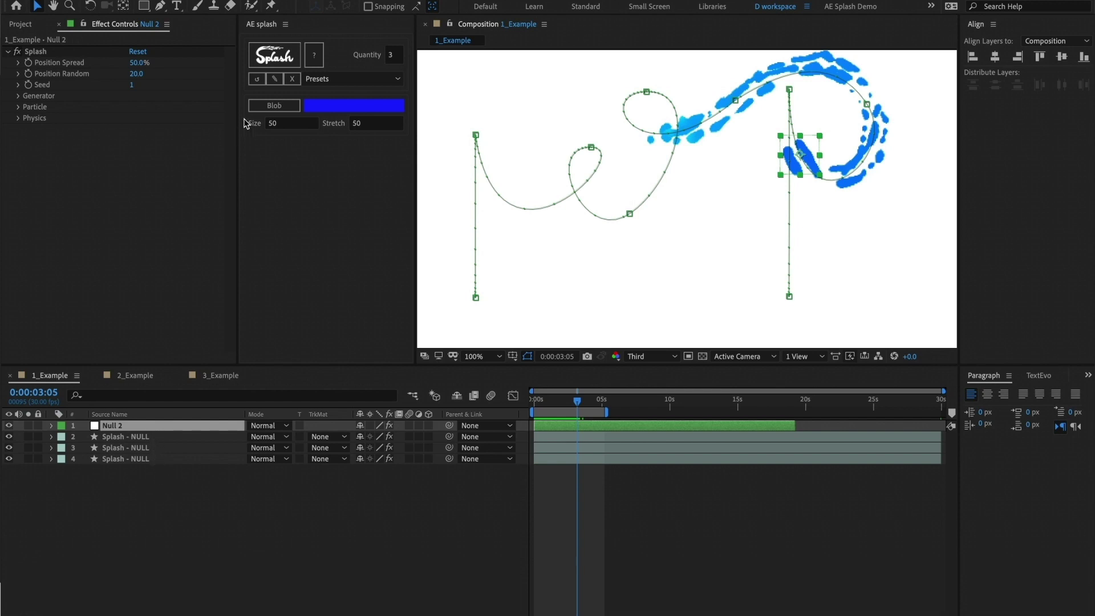
# - Review the Generator, Particle and Physics control groups of the Splash effect on Null 2
pyautogui.click(116, 429)
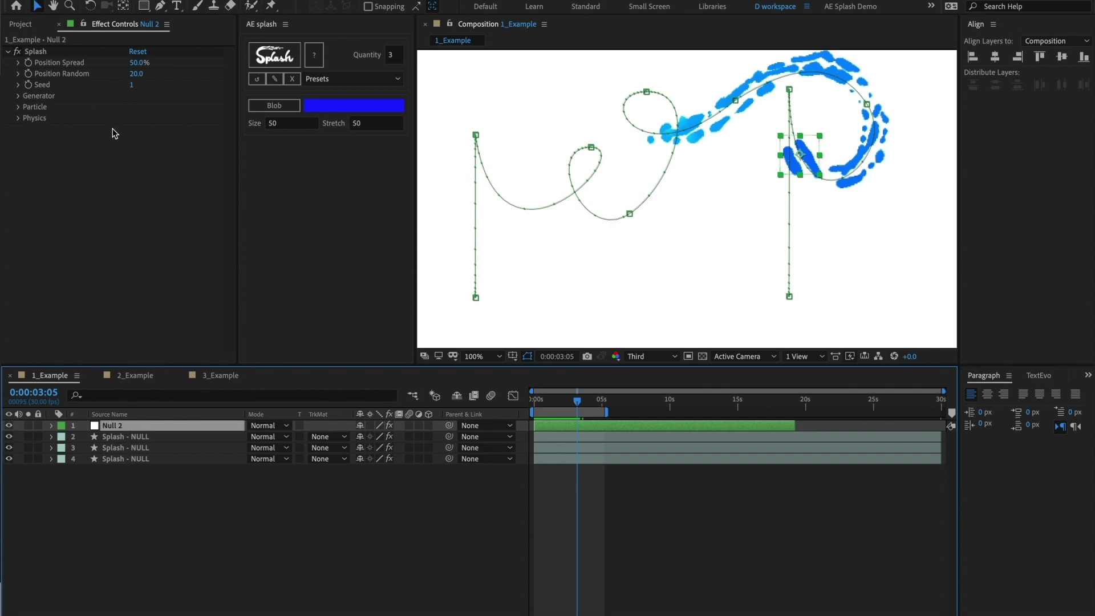
pyautogui.click(52, 52)
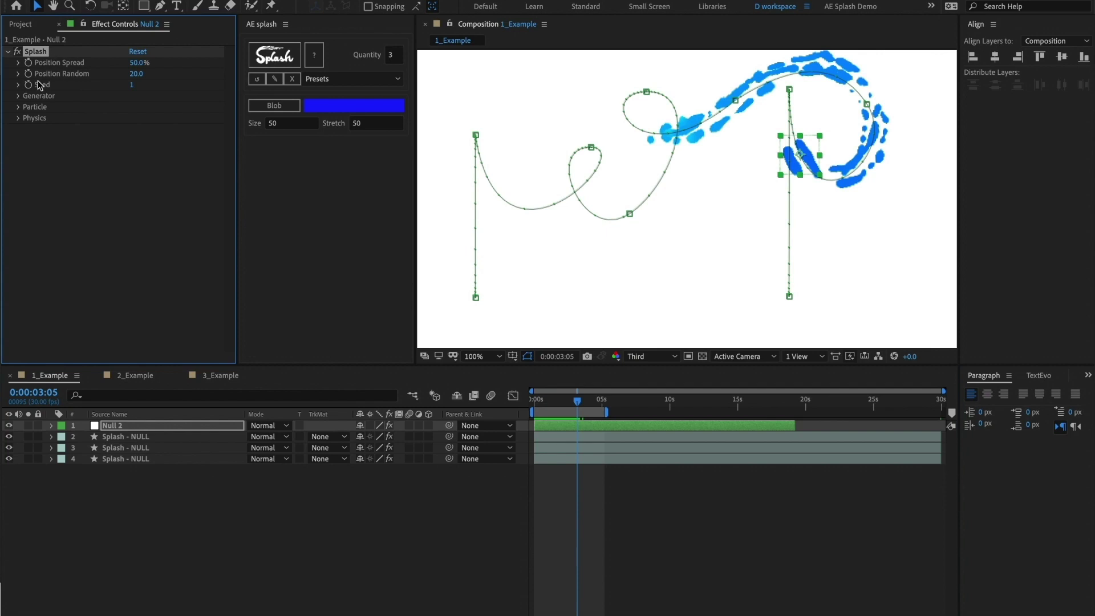
pyautogui.click(19, 96)
pyautogui.click(19, 196)
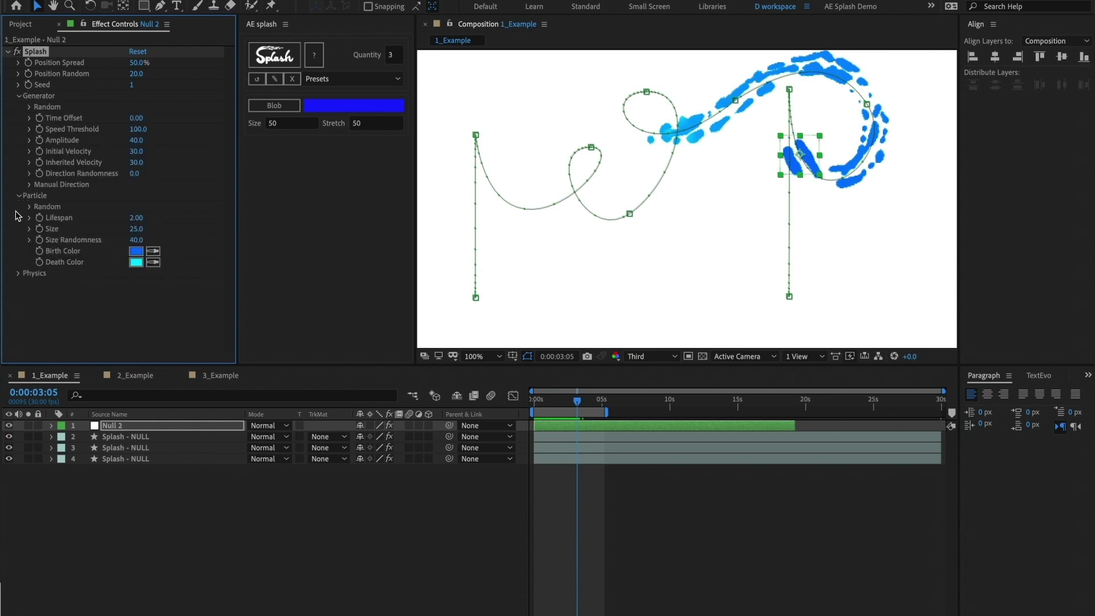
pyautogui.click(18, 274)
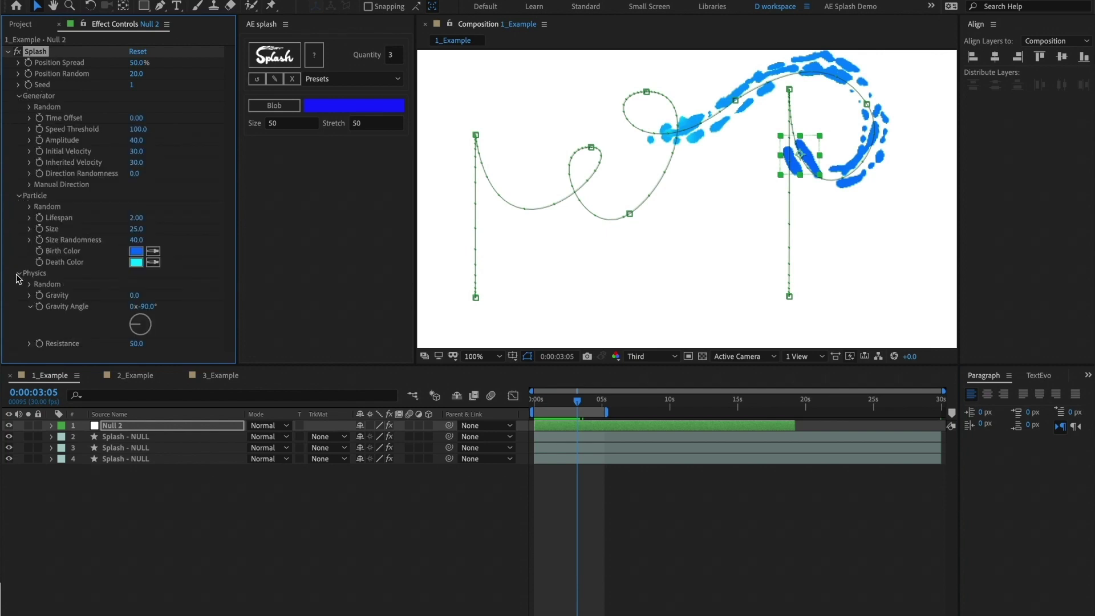
pyautogui.click(19, 274)
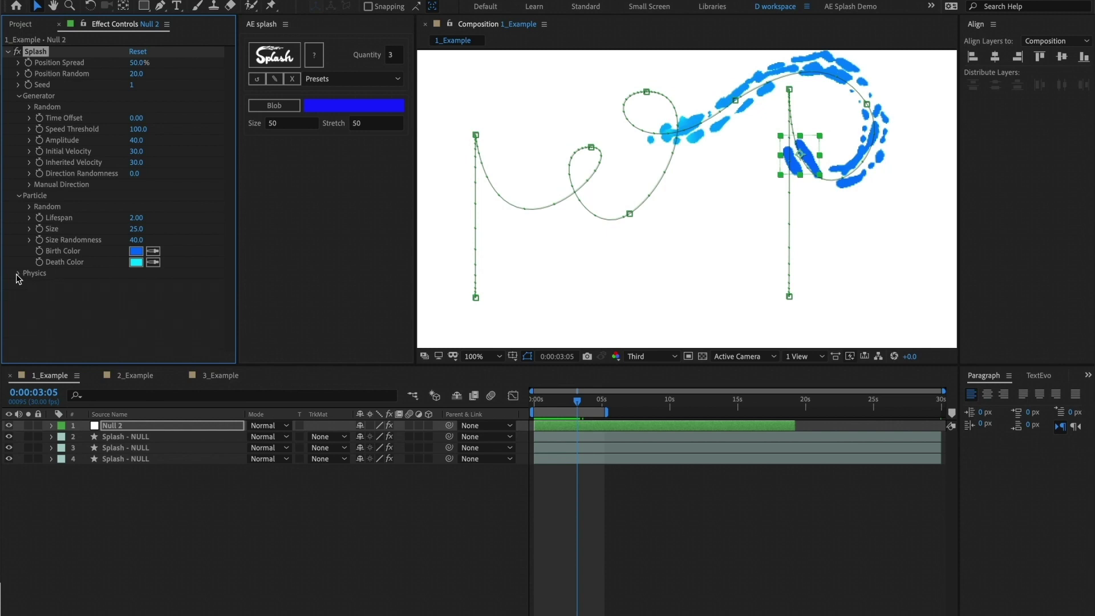
pyautogui.click(19, 196)
pyautogui.click(19, 96)
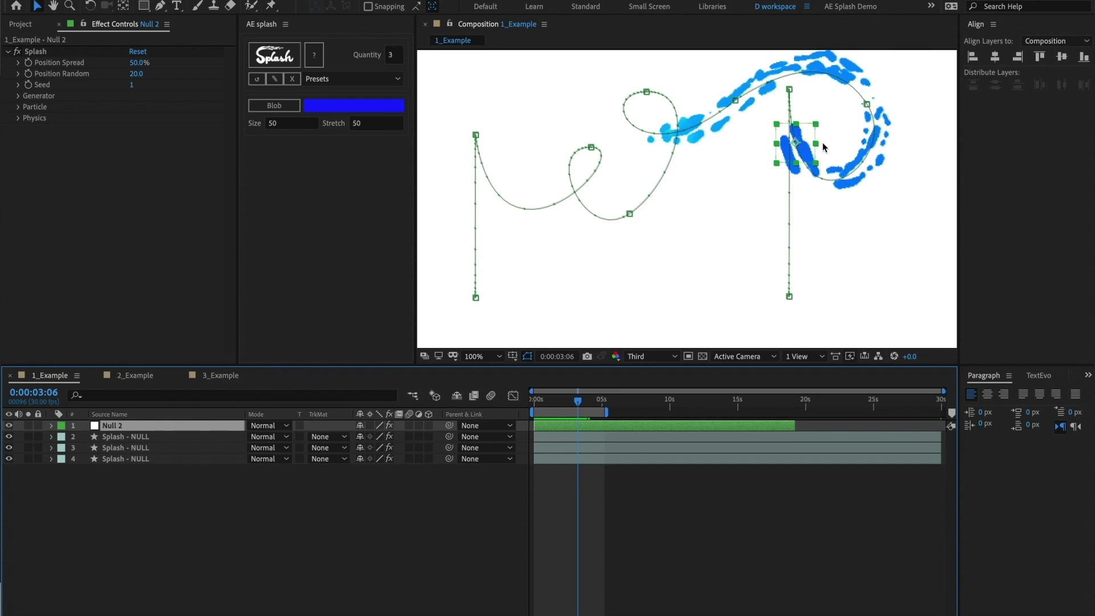
# - At 0:00:04:01, compare the Splash effect's Position Spread at 0% and at 100% on Null 2
pyautogui.click(72, 64)
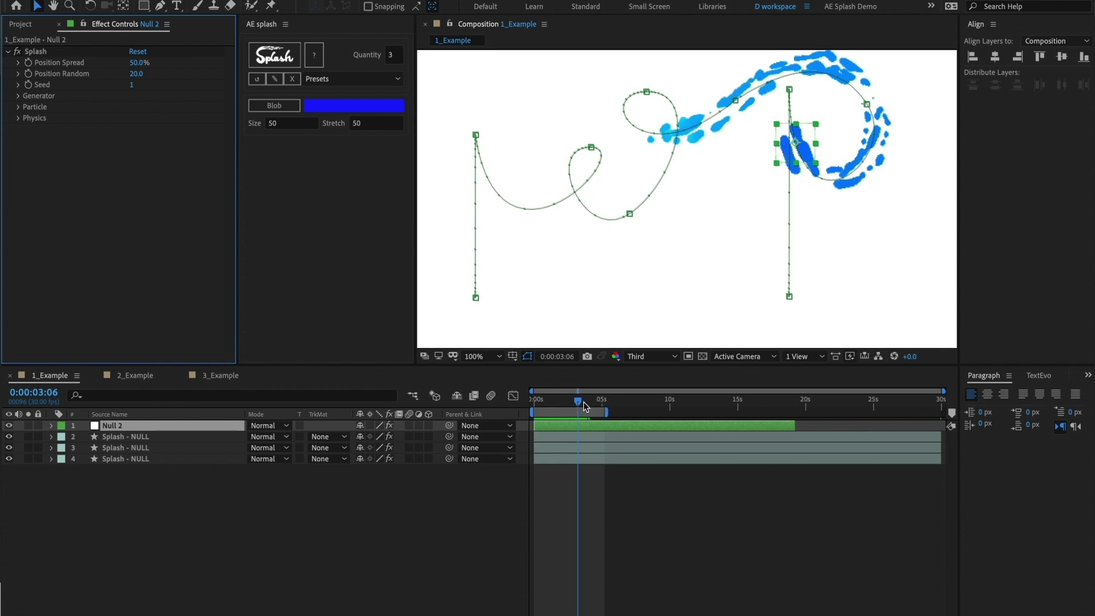
pyautogui.moveTo(583, 401); pyautogui.dragTo(589, 402)
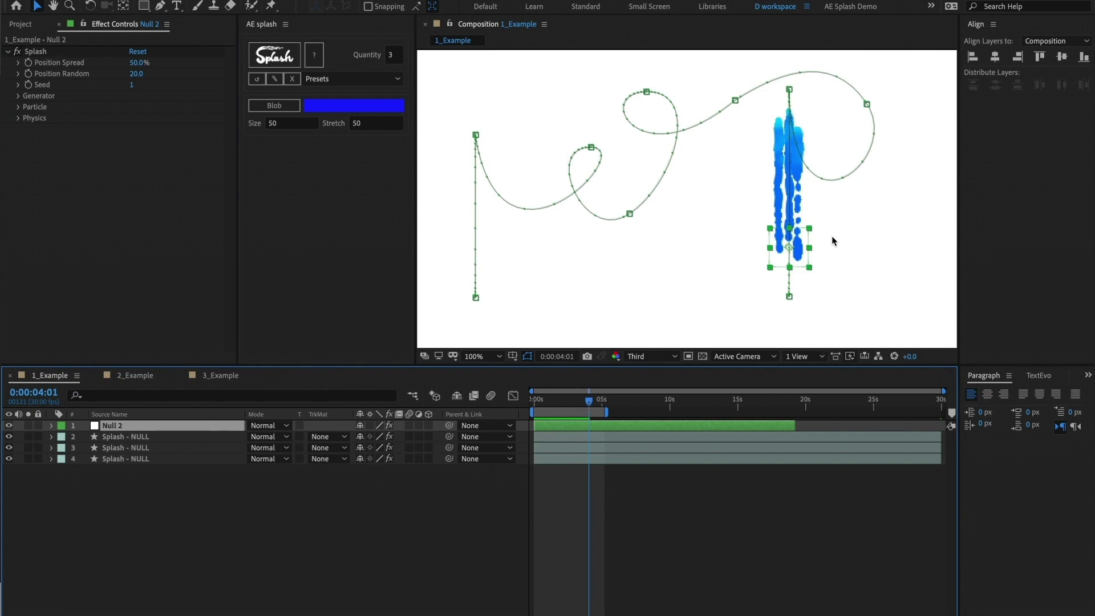
pyautogui.click(136, 63)
pyautogui.write('0')
pyautogui.press('Return')
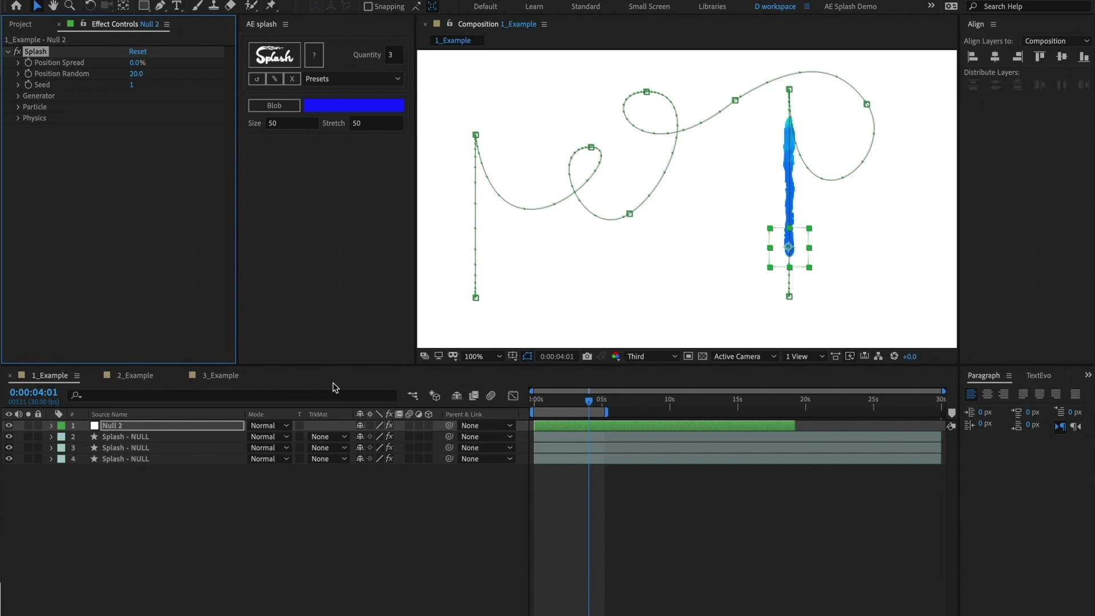
pyautogui.click(137, 64)
pyautogui.write('100')
pyautogui.press('Return')
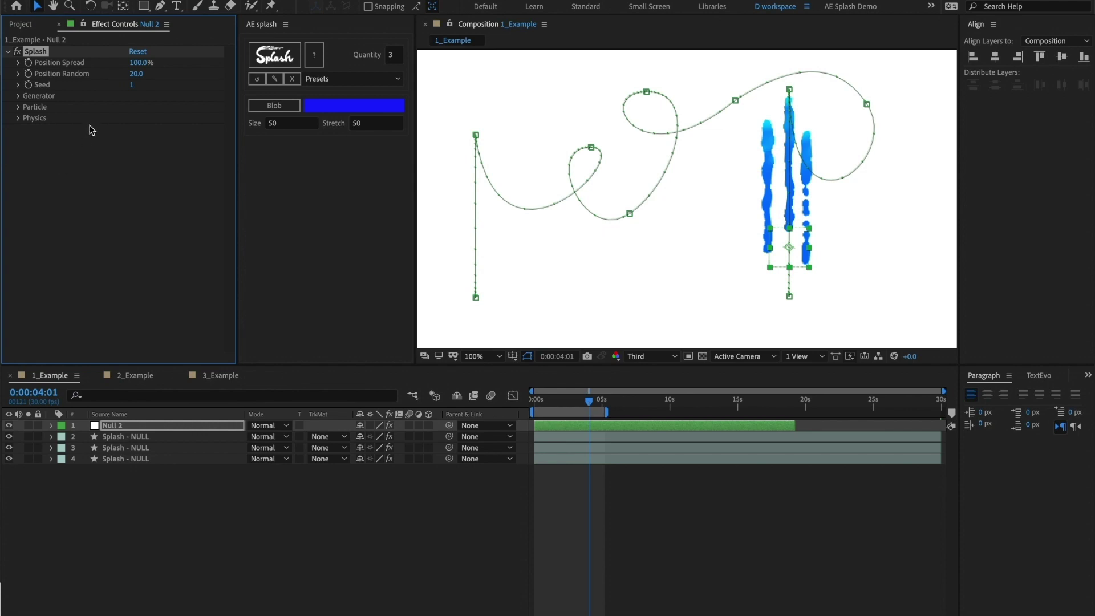
# - Set the Splash effect's Position Random to 100 and its Seed to 95 on Null 2
pyautogui.click(134, 73)
pyautogui.write('100')
pyautogui.press('Return')
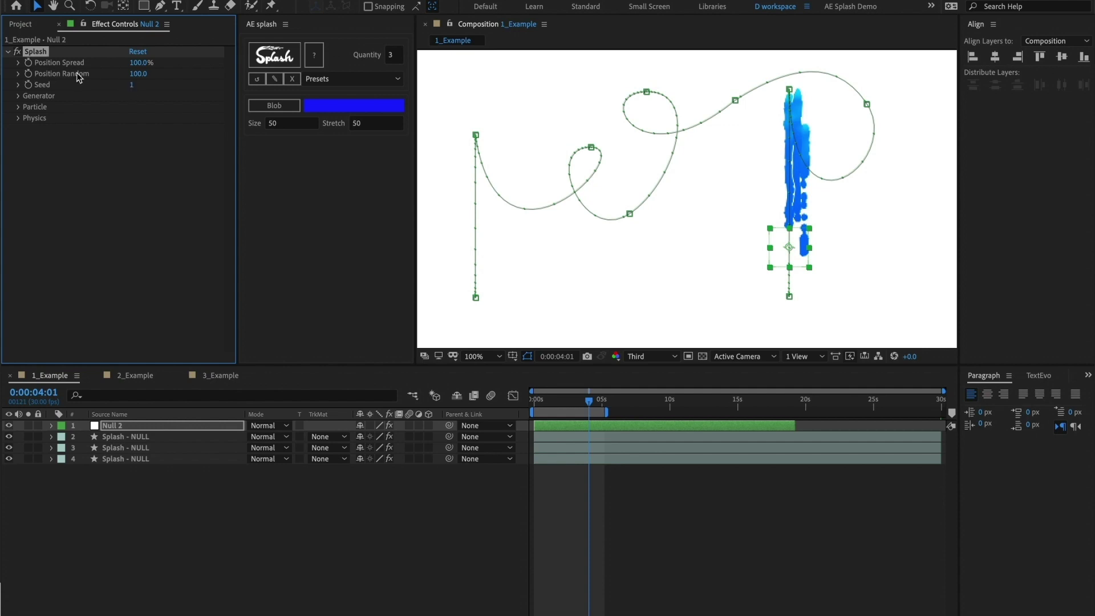
pyautogui.click(131, 84)
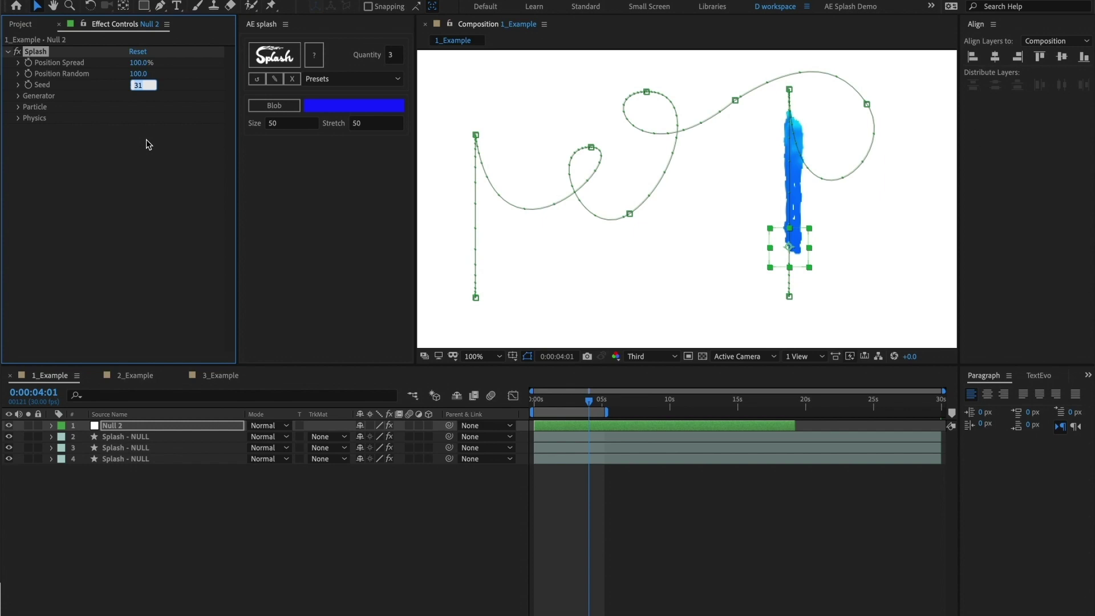
pyautogui.press('Return')
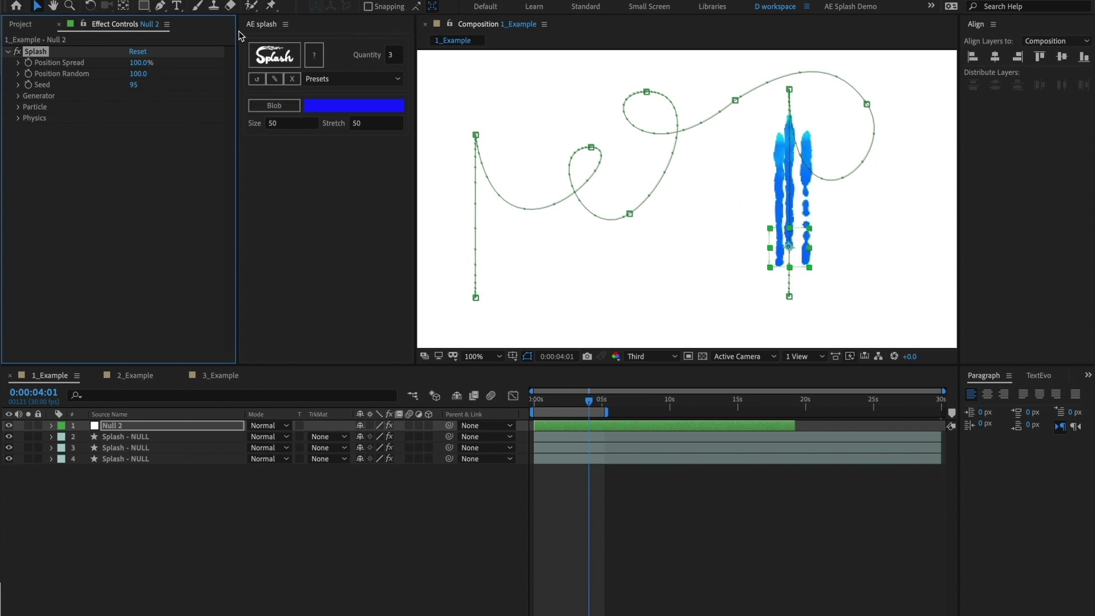
# - Return the Splash effect's Position Spread to 50% and Position Random to 20
pyautogui.click(140, 63)
pyautogui.write('50')
pyautogui.press('Return')
pyautogui.click(139, 74)
pyautogui.write('50')
pyautogui.press('Return')
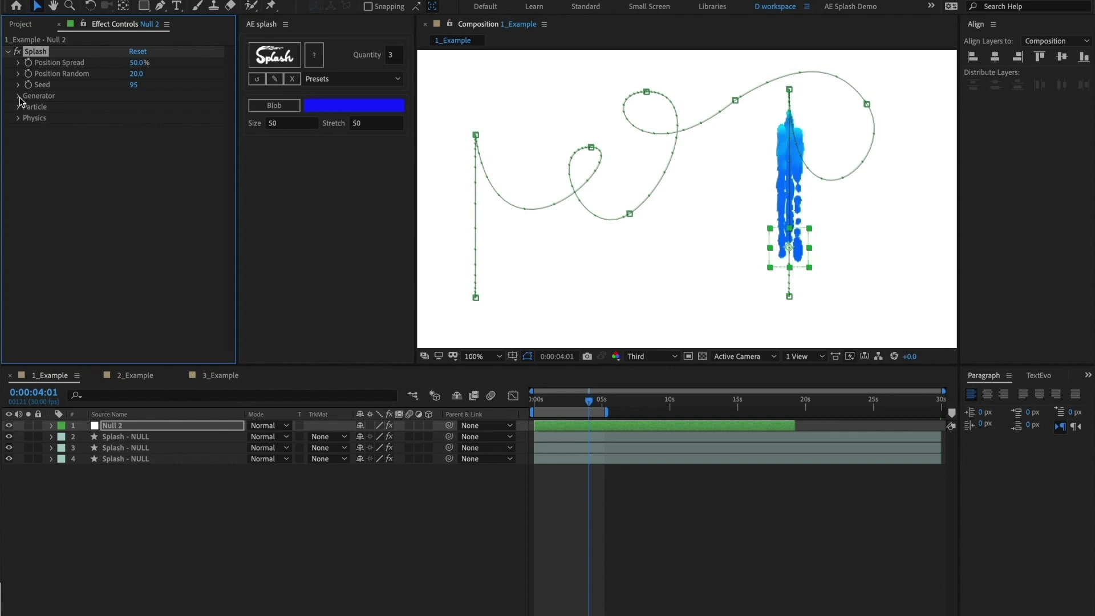
# - Expand the Splash effect's Generator controls and inspect its Manual Direction and Random subgroups
pyautogui.click(19, 97)
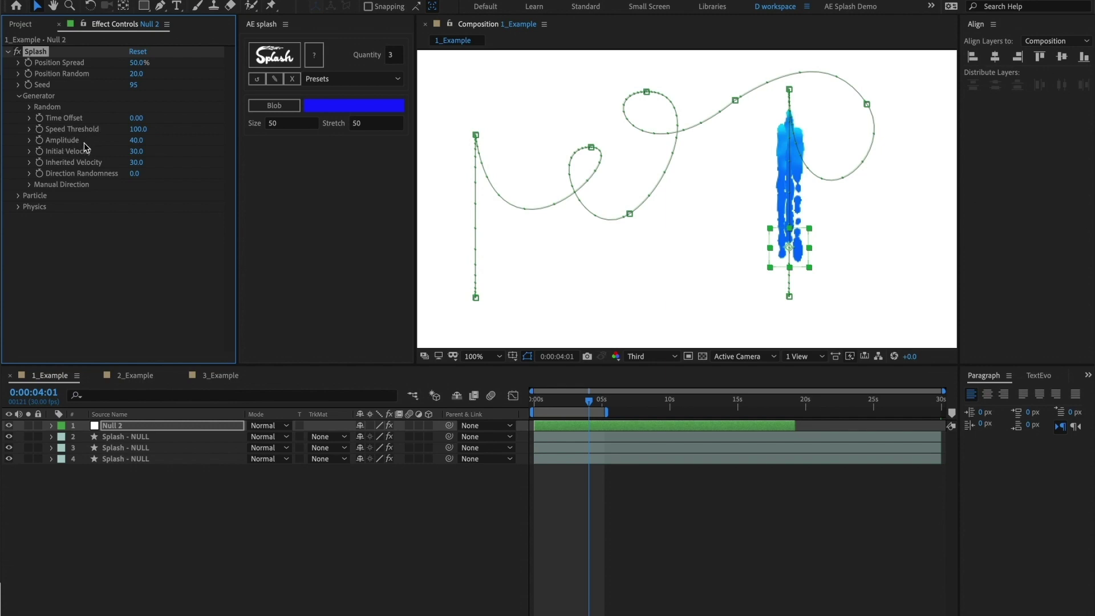
pyautogui.click(30, 185)
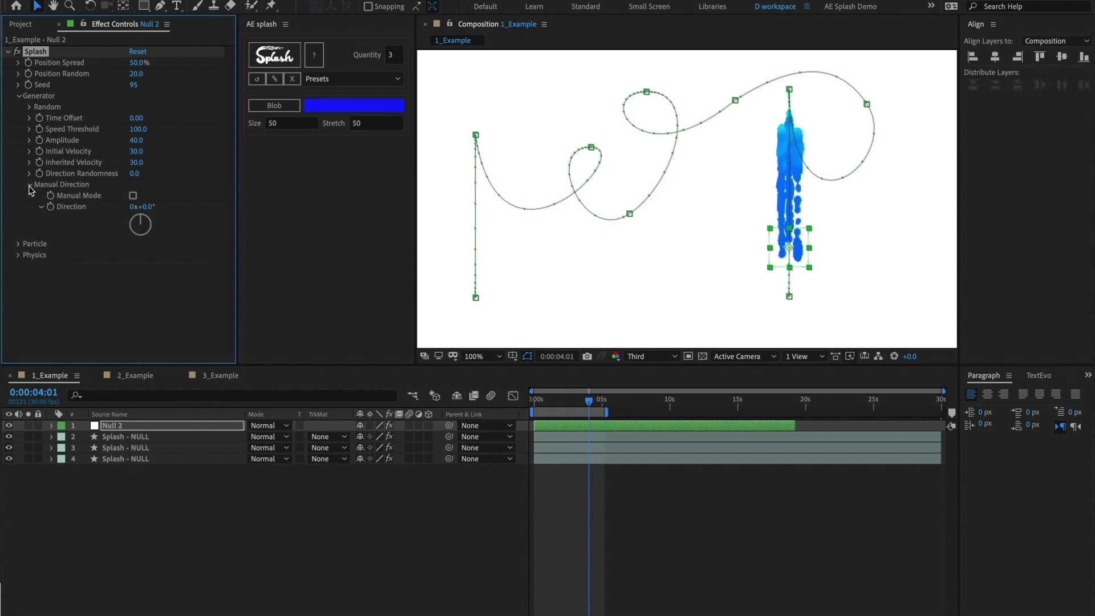
pyautogui.click(31, 186)
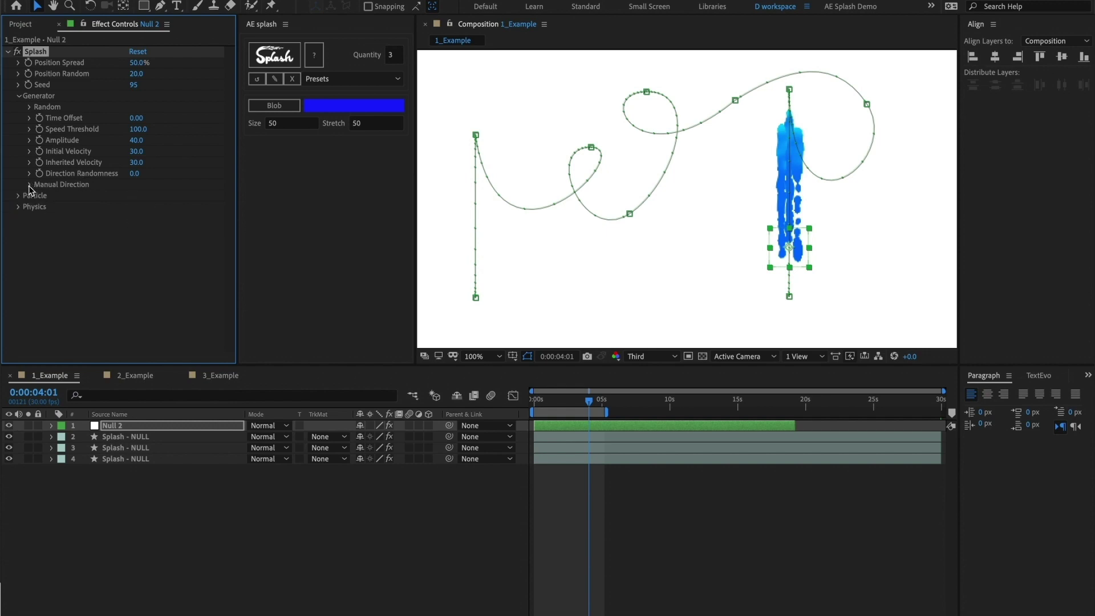
pyautogui.click(30, 107)
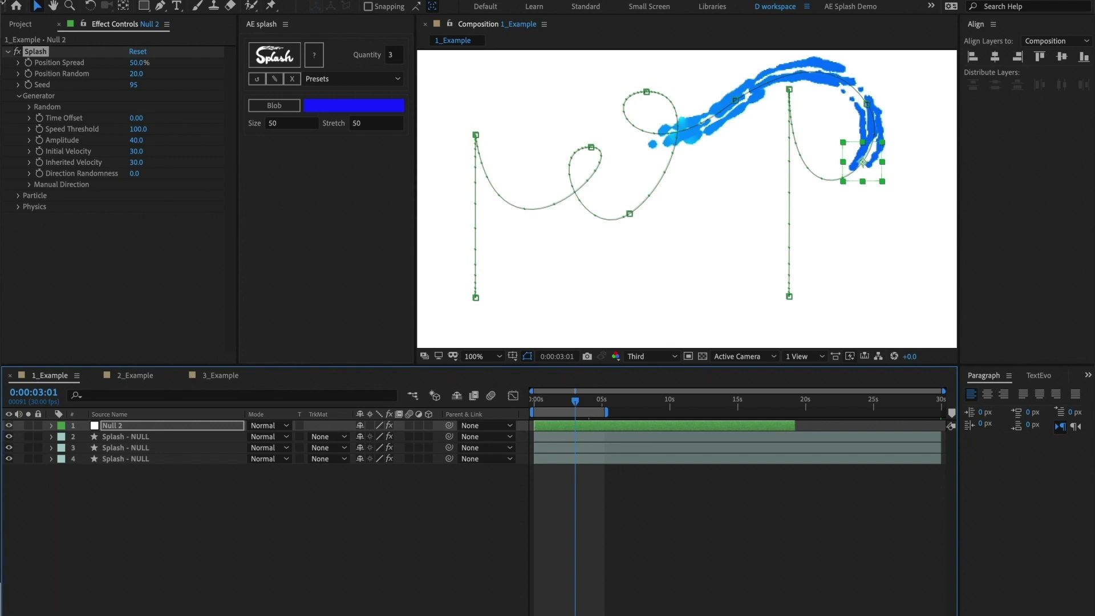
# - Compare Speed Threshold values of 200 and 0 in the Splash Generator controls on Null 2 at 0:00:03:01
pyautogui.click(138, 129)
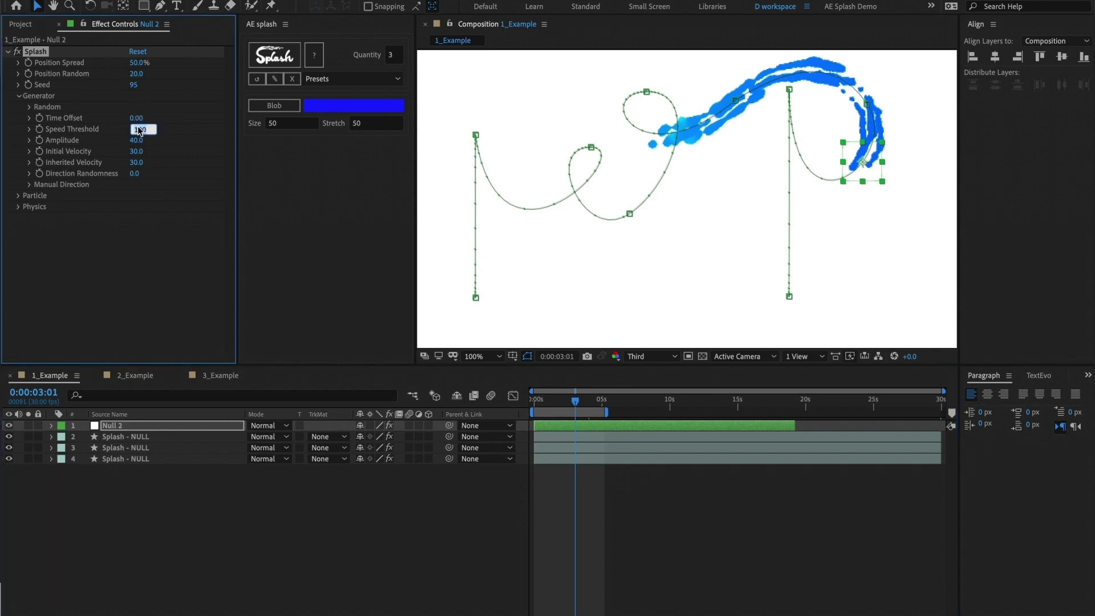
pyautogui.write('200')
pyautogui.press('Return')
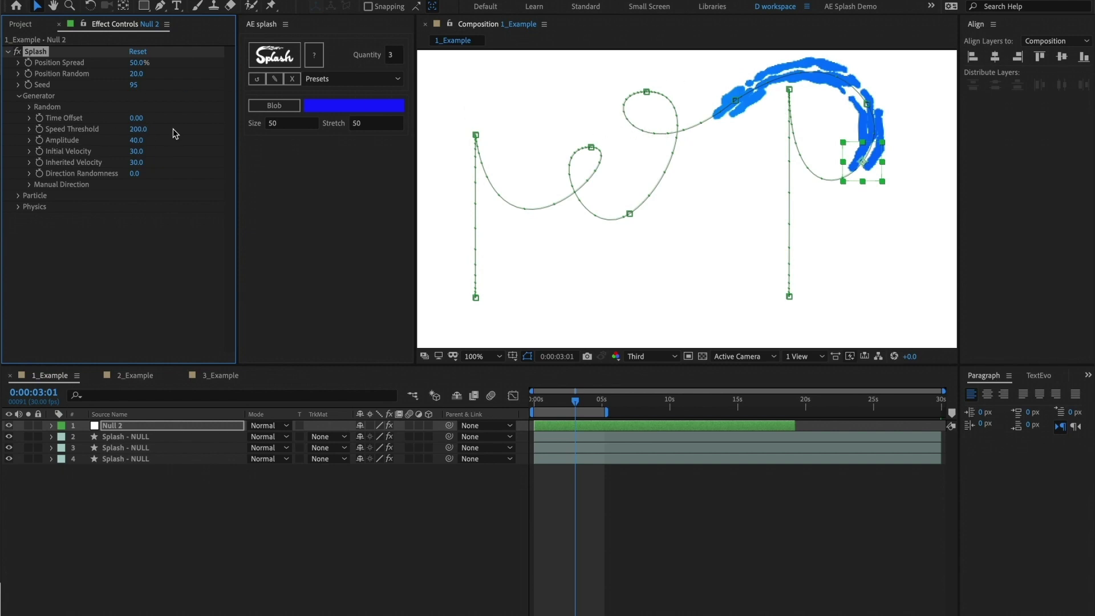
pyautogui.click(139, 129)
pyautogui.write('0')
pyautogui.press('Return')
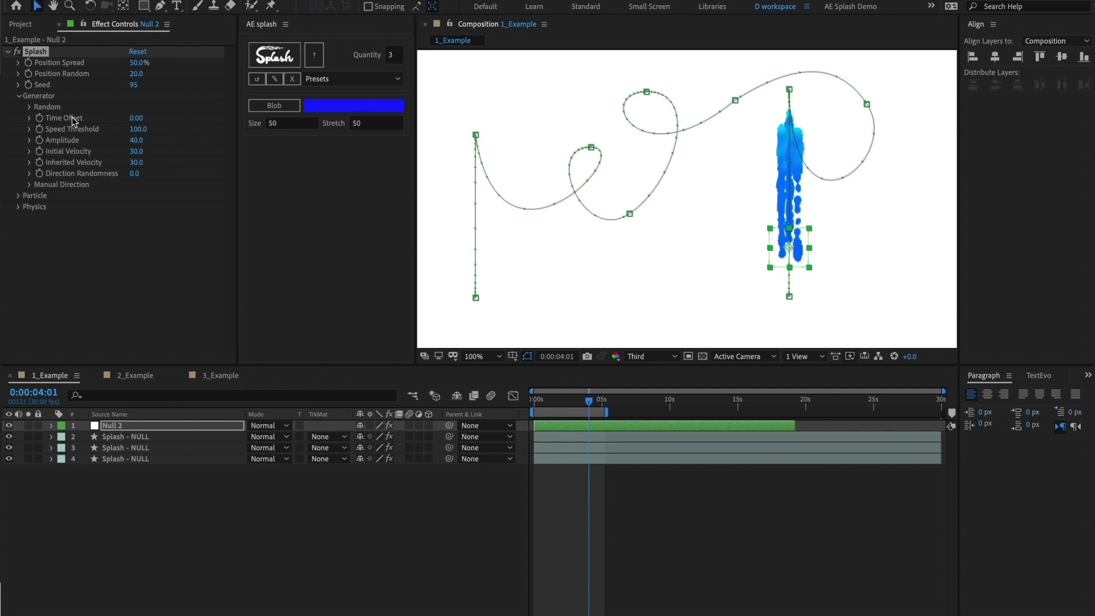
# - Compare Time Offset values of -50 and 50 in the Splash Generator controls on Null 2
pyautogui.click(137, 118)
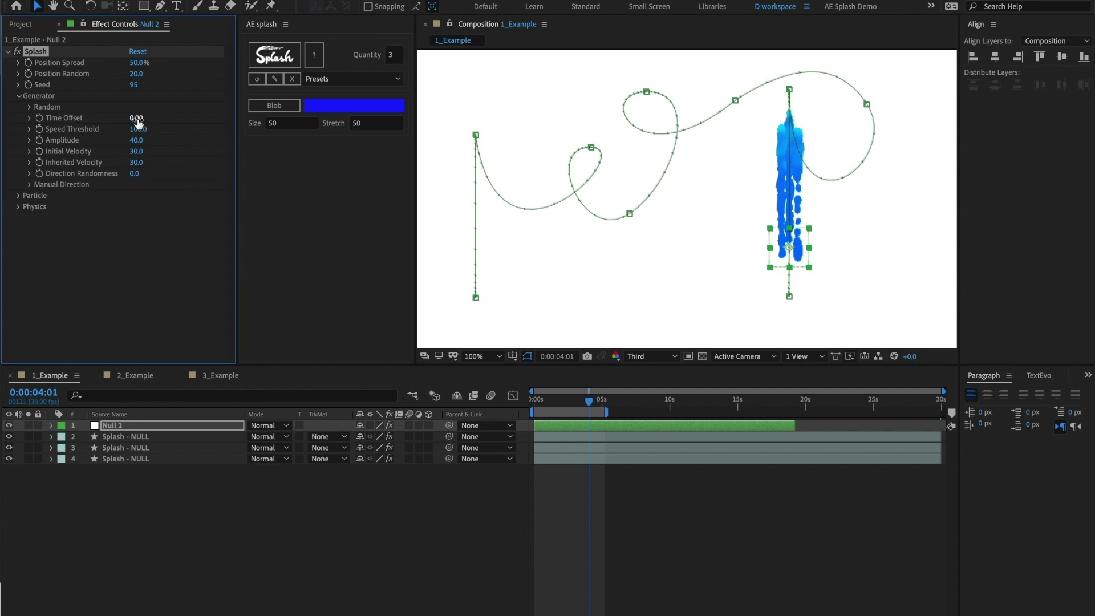
pyautogui.write('-50')
pyautogui.press('Return')
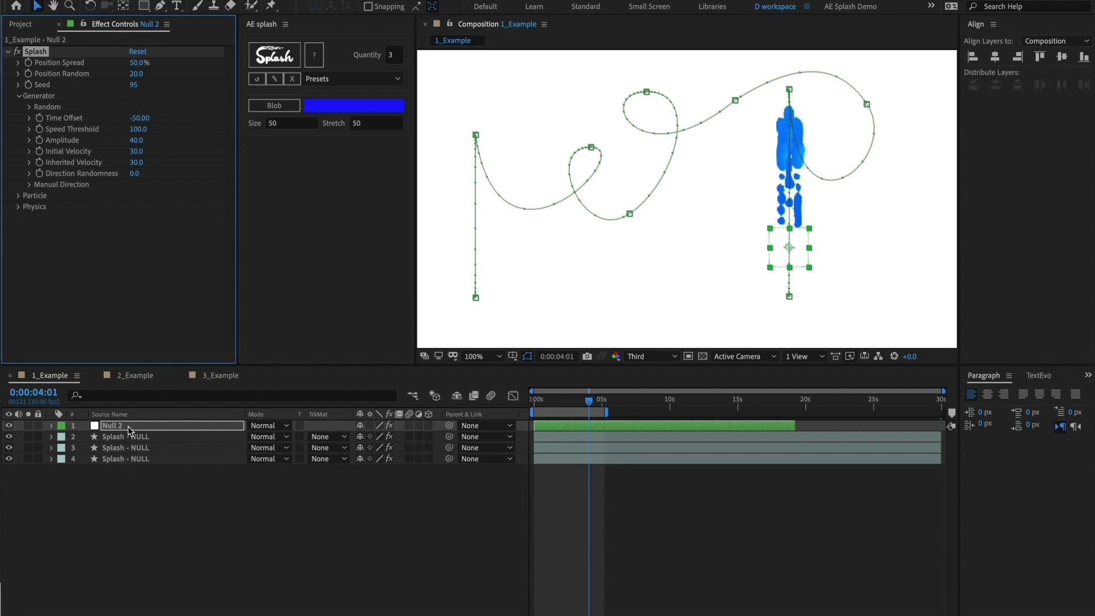
pyautogui.click(137, 118)
pyautogui.write('50')
pyautogui.press('Return')
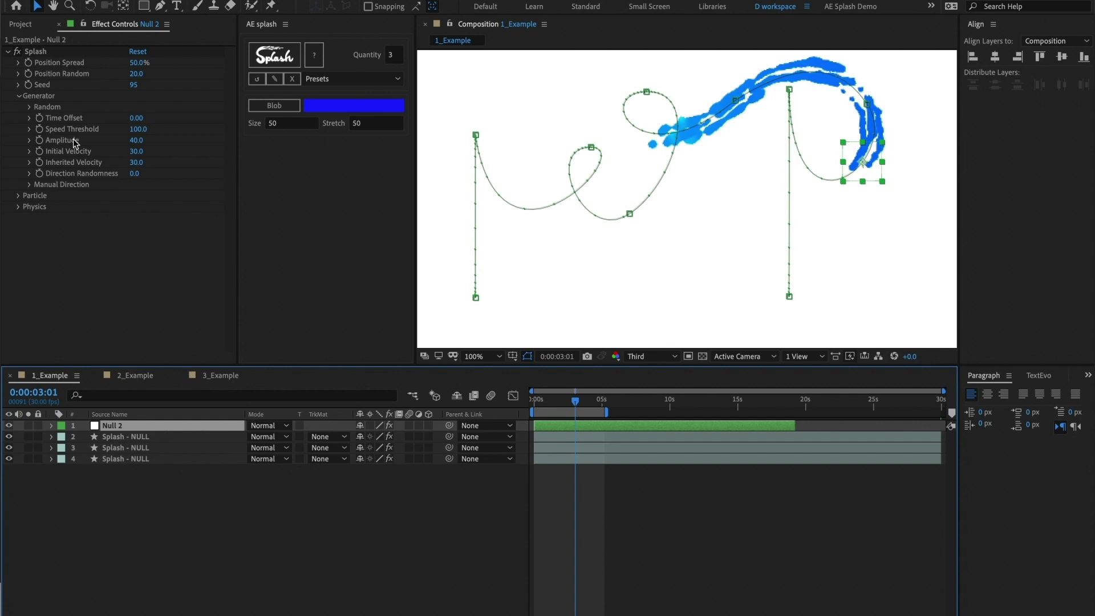
# - Compare Amplitude values of 10 and 80 in the Splash Generator controls on Null 2
pyautogui.click(136, 141)
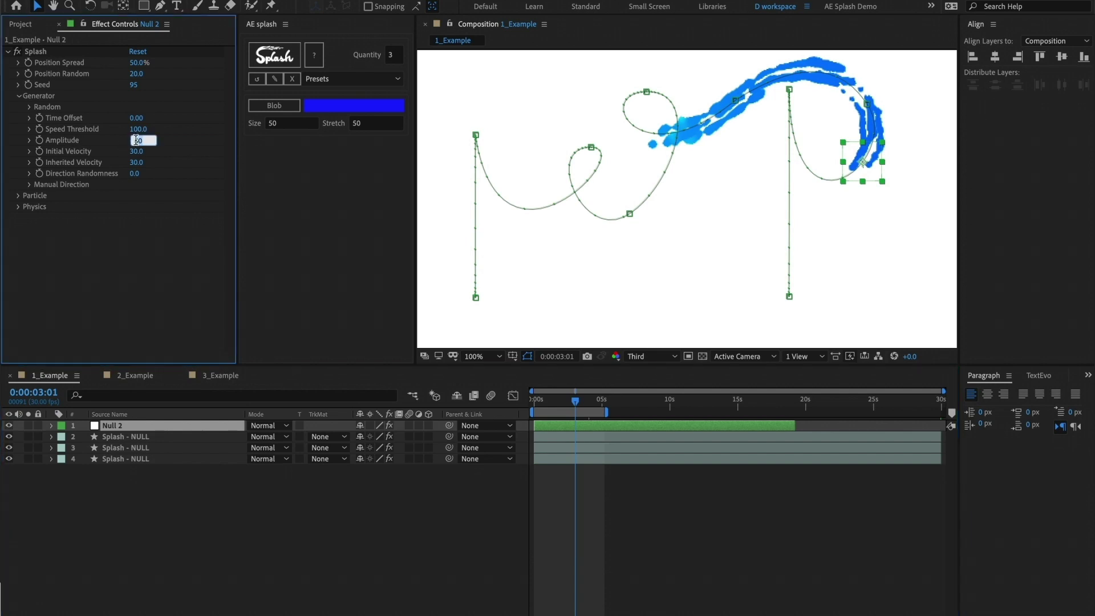
pyautogui.press('Return')
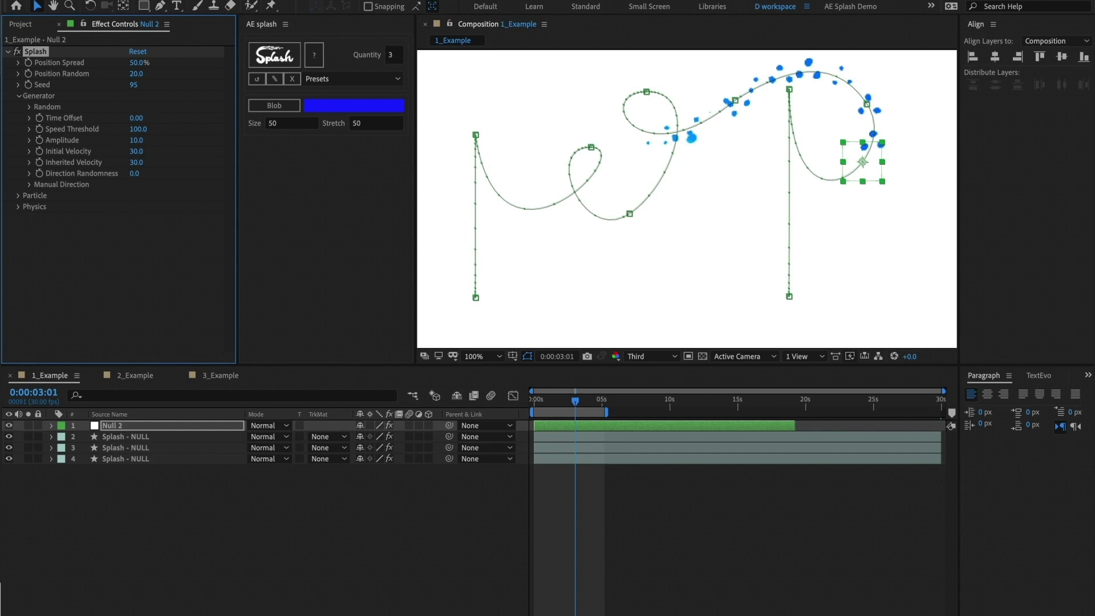
pyautogui.click(137, 140)
pyautogui.write('80')
pyautogui.press('Return')
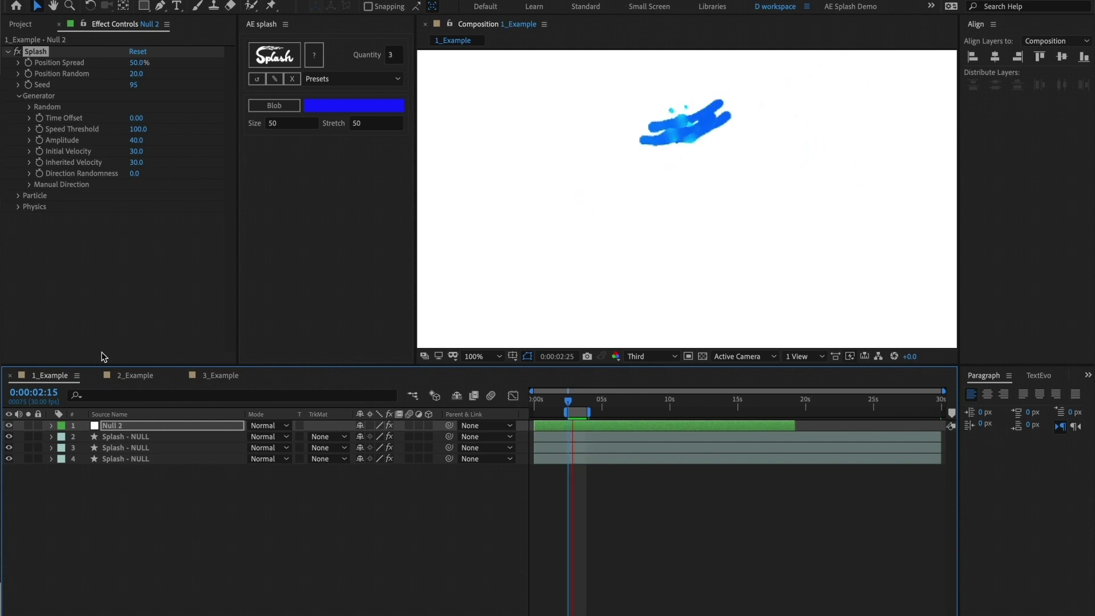
# - Set the Splash Generator's Initial Velocity to 0 and its Inherited Velocity to 60
pyautogui.click(137, 151)
pyautogui.write('0')
pyautogui.press('Return')
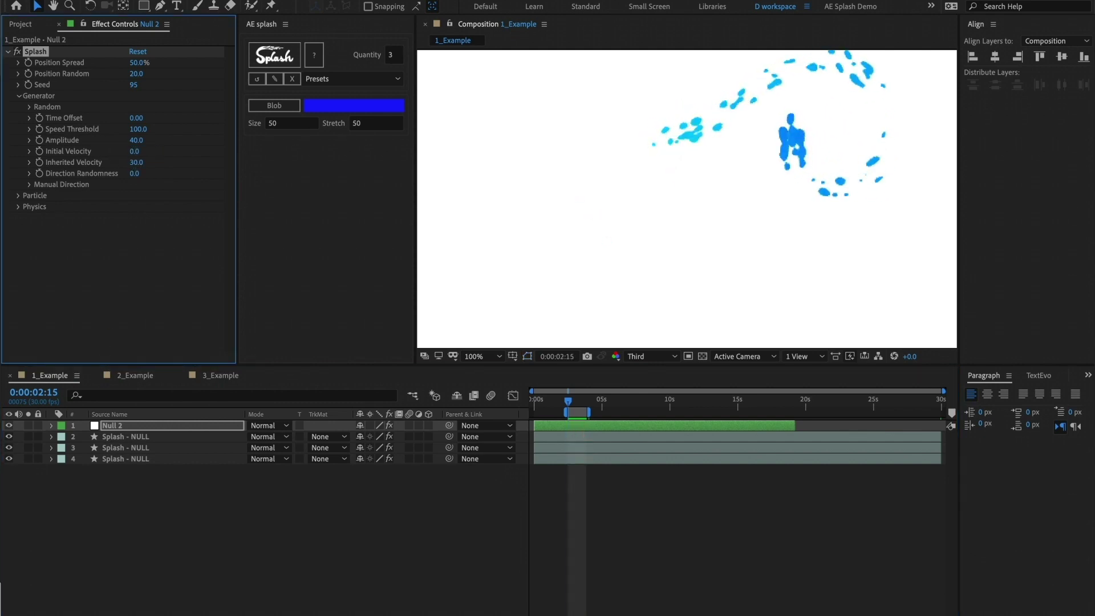
pyautogui.click(136, 164)
pyautogui.write('60')
pyautogui.press('Return')
# - Scrub the splash trail back to 0:00:02:29 to examine how the particles inherit the null's motion
pyautogui.click(600, 453)
pyautogui.click(577, 400)
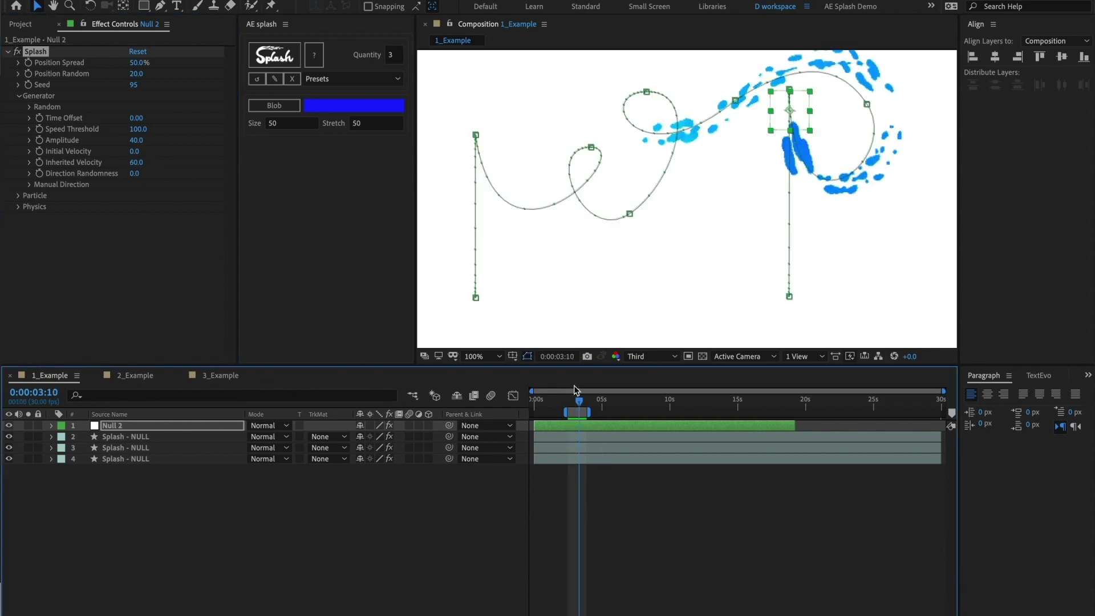
pyautogui.moveTo(577, 400); pyautogui.dragTo(574, 399)
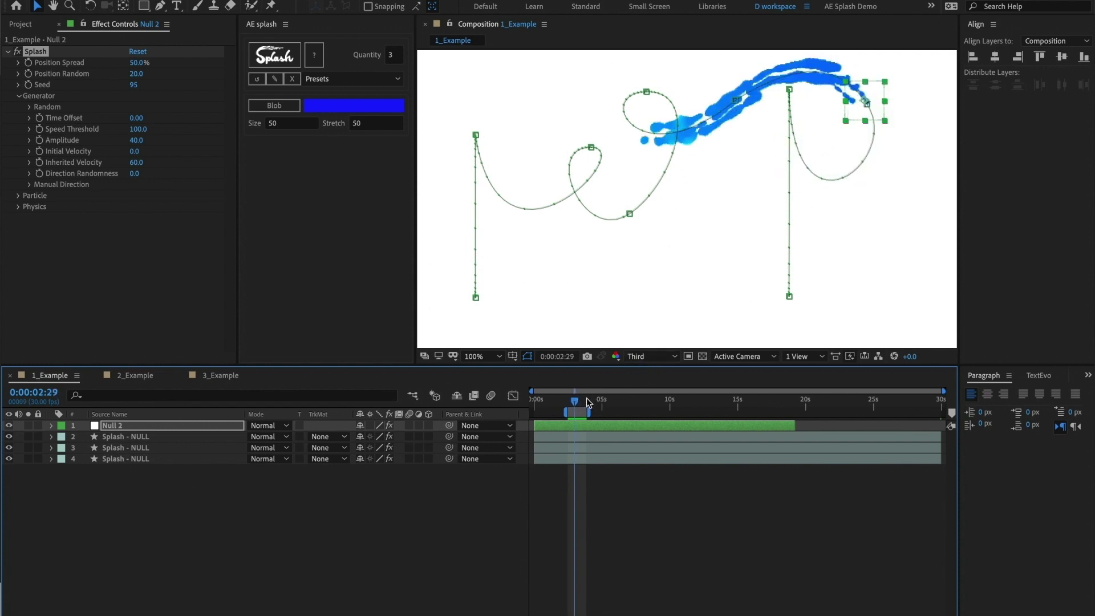
# - Scrub the splash trail to 0:00:03:06 and play the preview to examine the effect of Inherited Velocity
pyautogui.moveTo(576, 401); pyautogui.dragTo(579, 399)
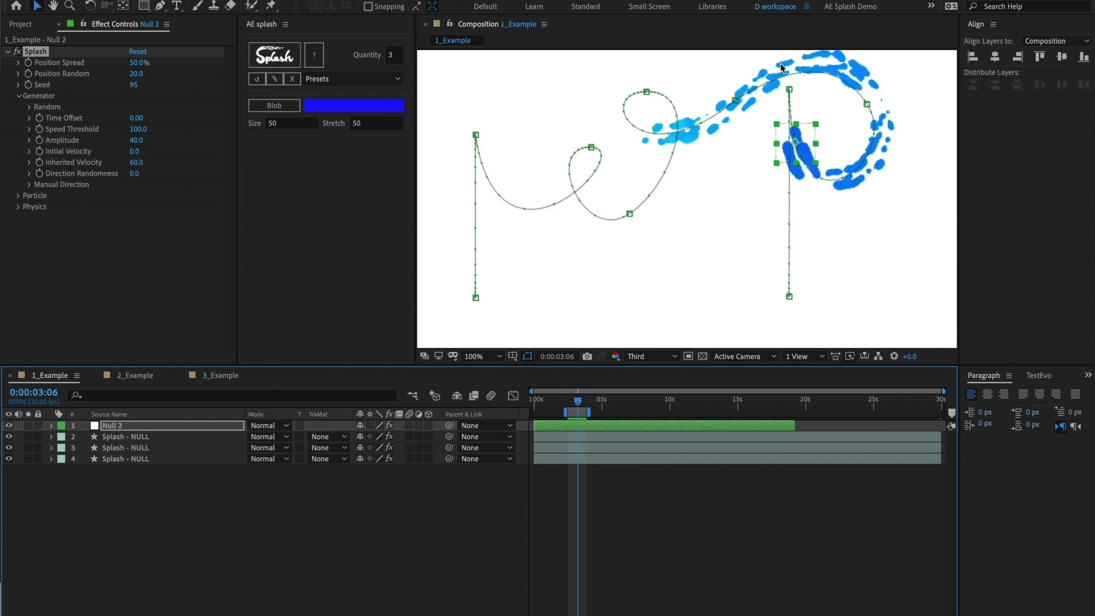
pyautogui.press('space')
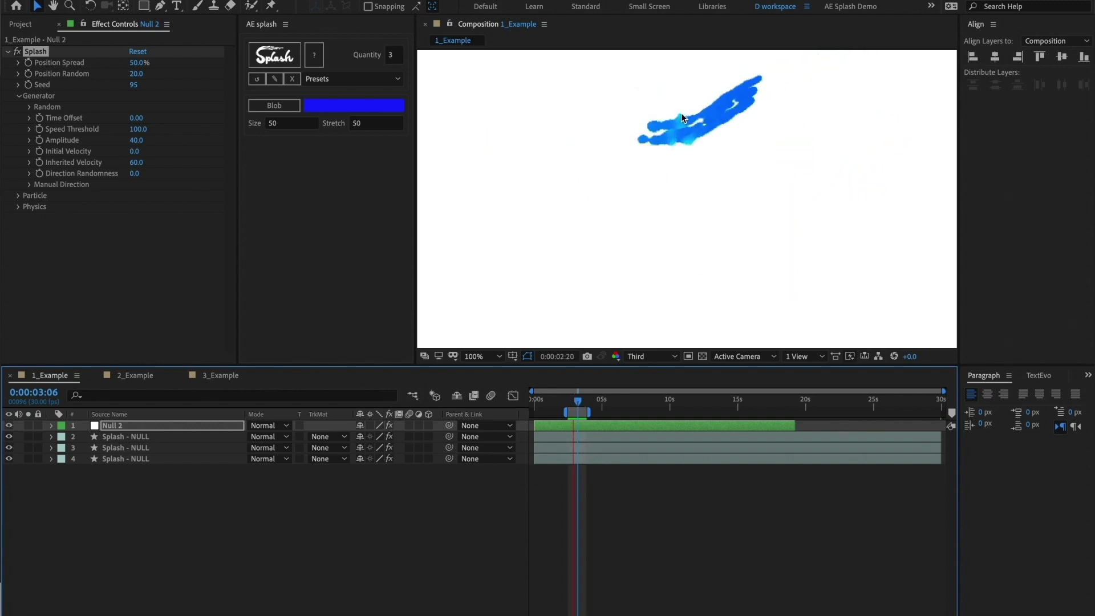
pyautogui.press('space')
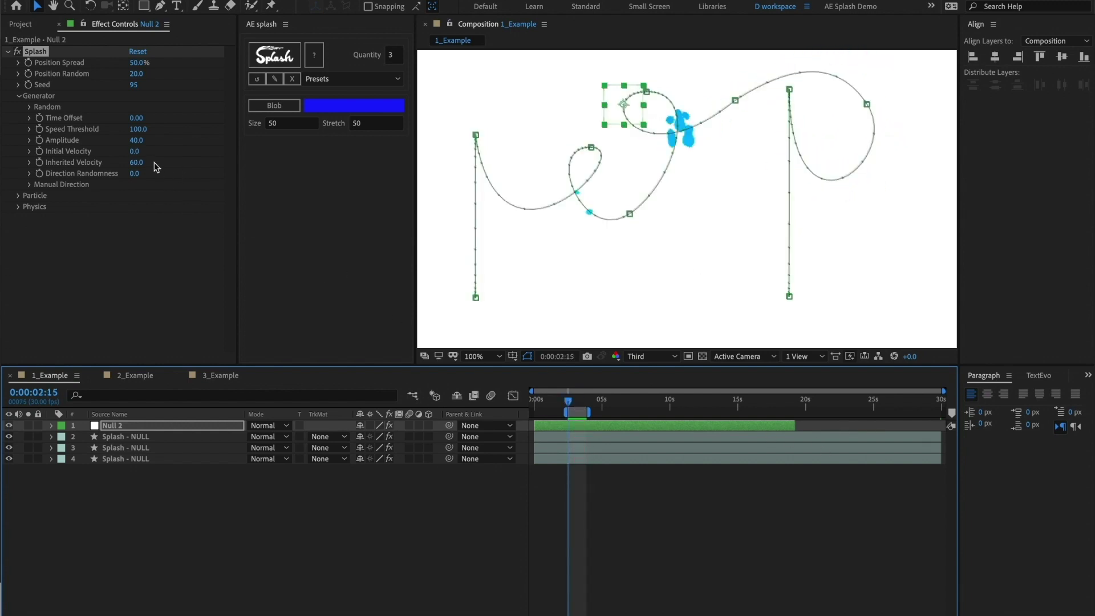
# - Try Initial Velocity 60 with Inherited Velocity 0, settle on 30 for both, and preview the trail up to 0:00:03:09
pyautogui.click(135, 151)
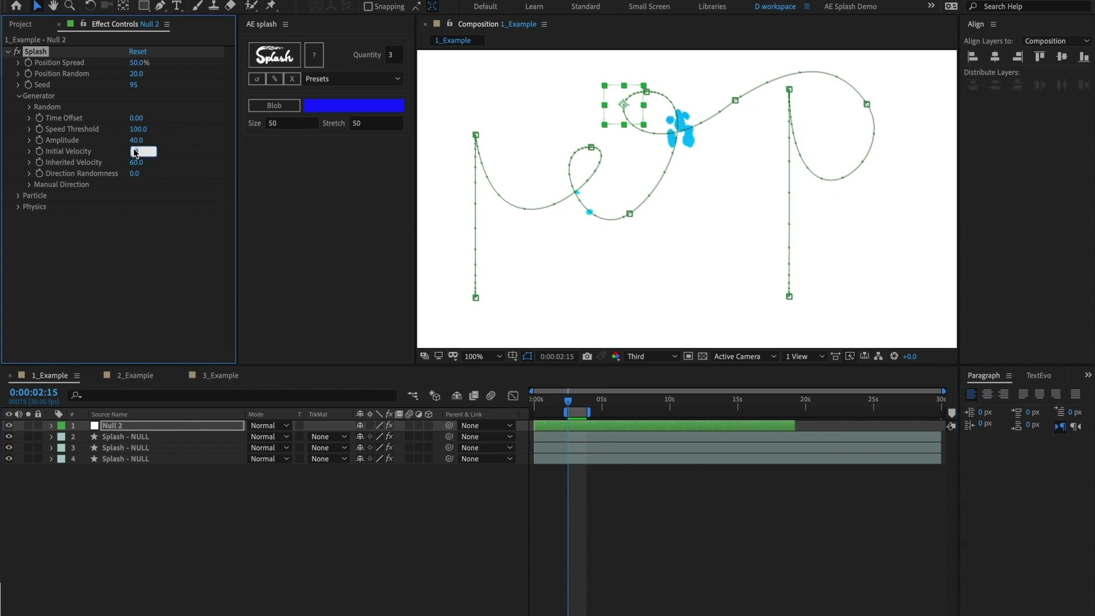
pyautogui.write('60')
pyautogui.press('Tab')
pyautogui.write('0')
pyautogui.press('Return')
pyautogui.click(570, 401)
pyautogui.press('space')
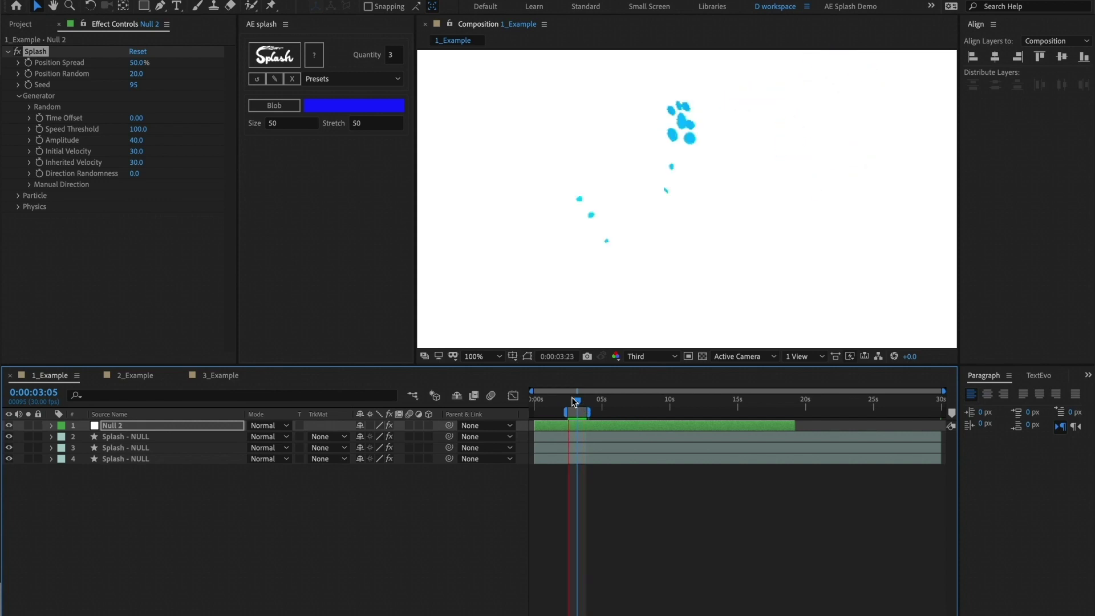
pyautogui.moveTo(572, 398); pyautogui.dragTo(576, 399)
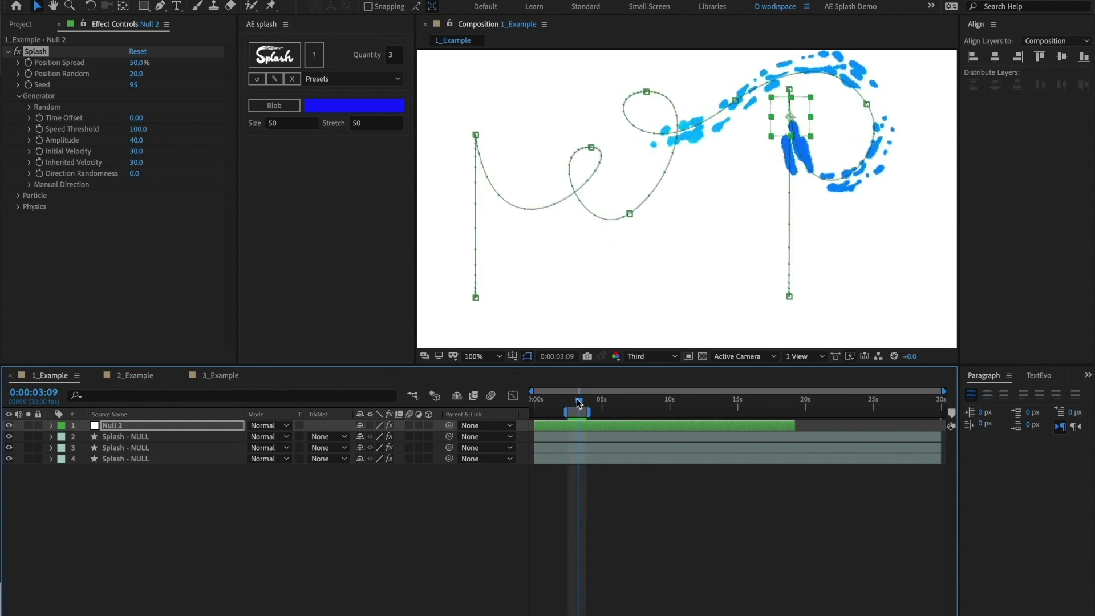
# - Try a Direction Randomness of 50 in the Splash Generator controls on Null 2
pyautogui.click(133, 173)
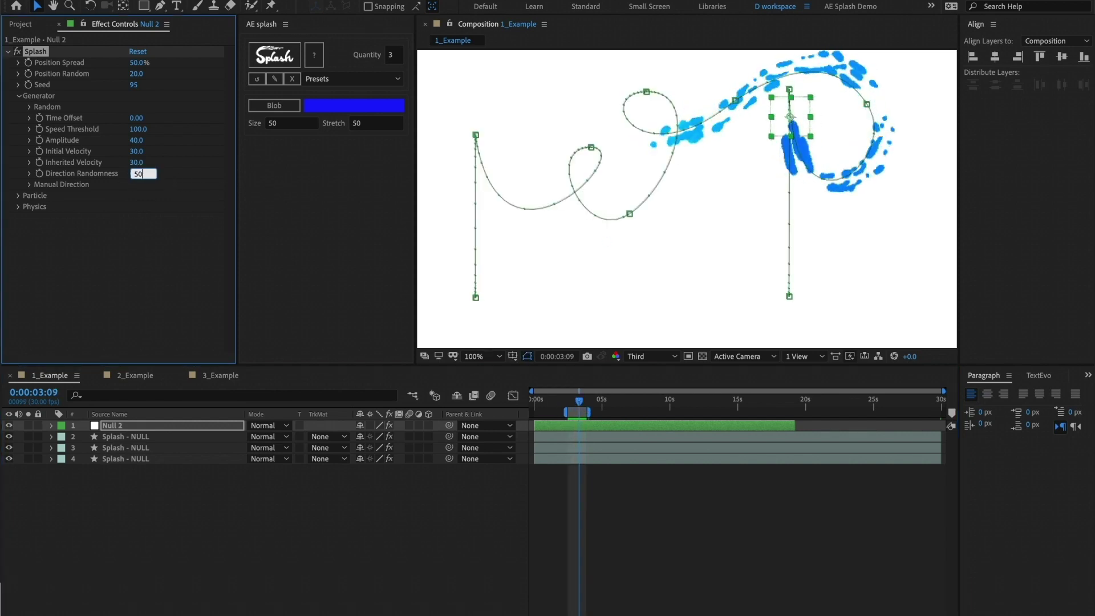
pyautogui.press('Return')
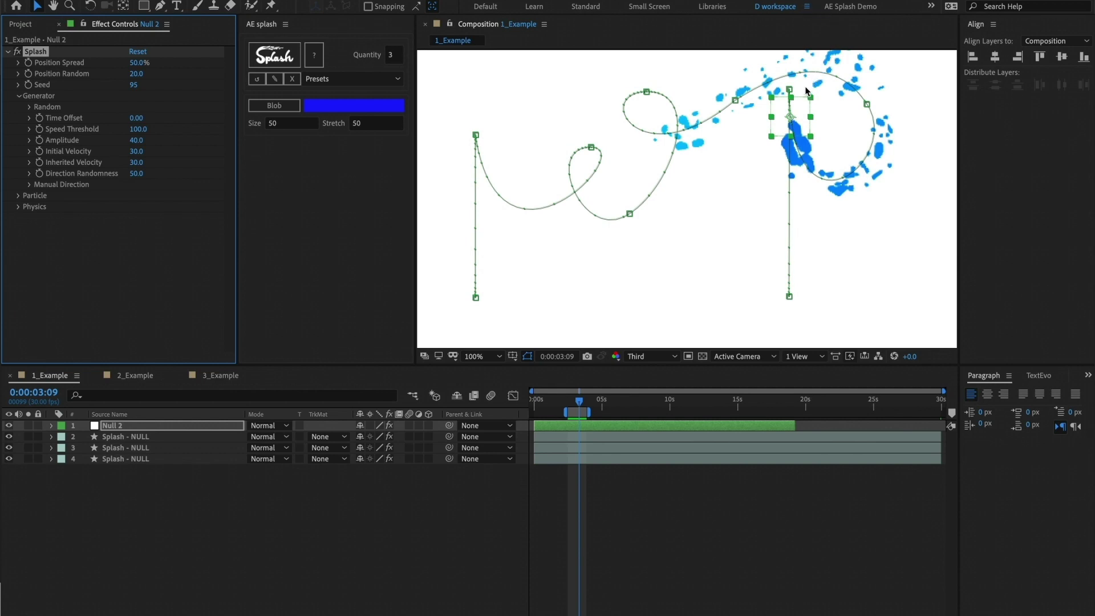
pyautogui.click(677, 489)
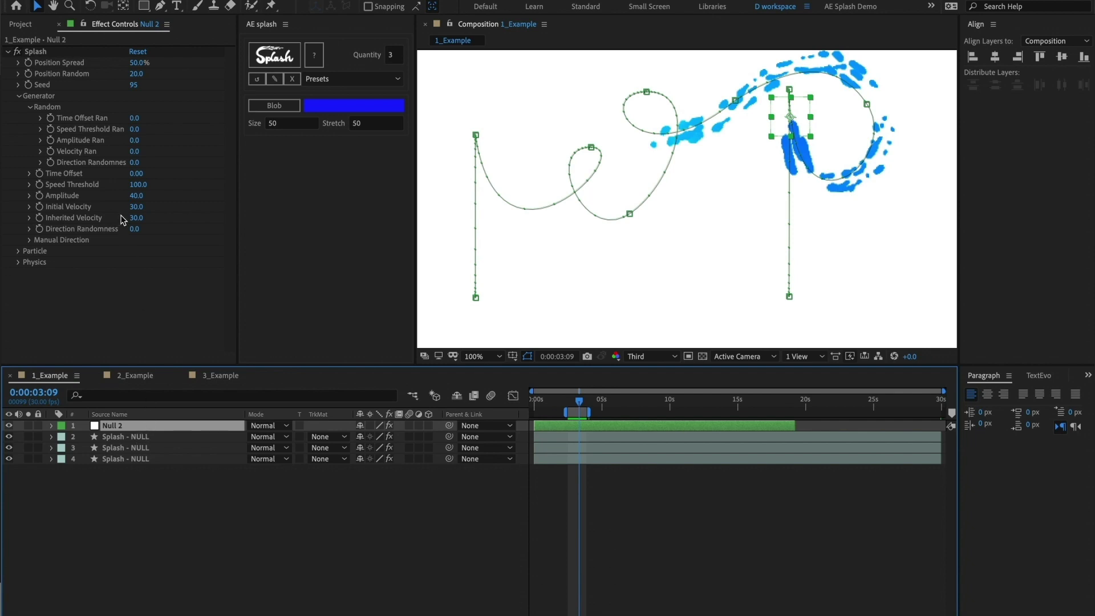
# - Set the Generator's Time Offset to 100 and scrub to 0:00:04:01 to view the delayed splash
pyautogui.click(136, 173)
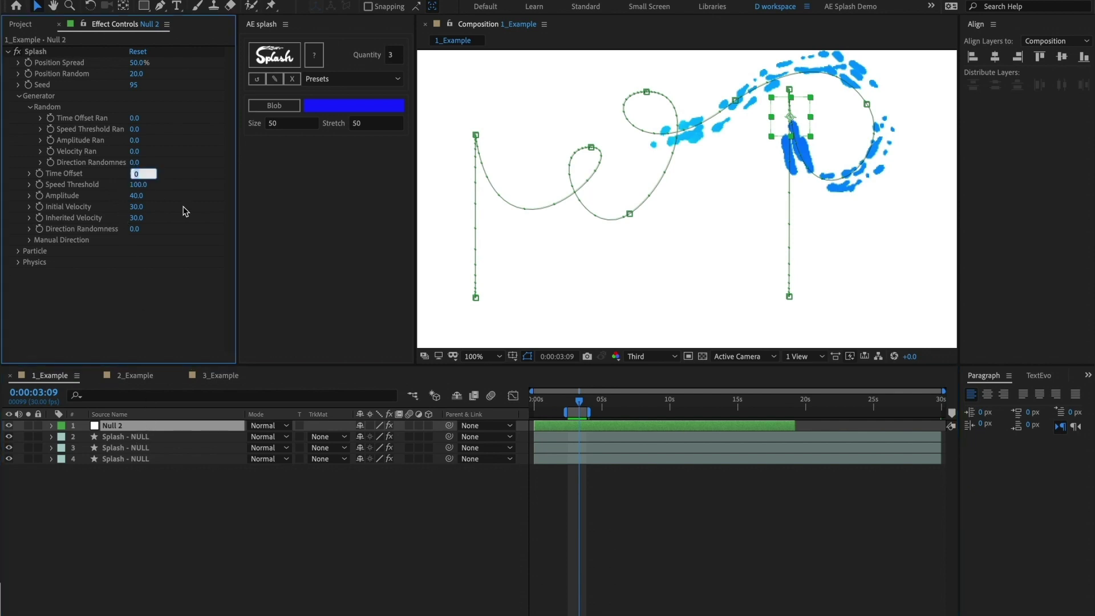
pyautogui.write('100')
pyautogui.press('Return')
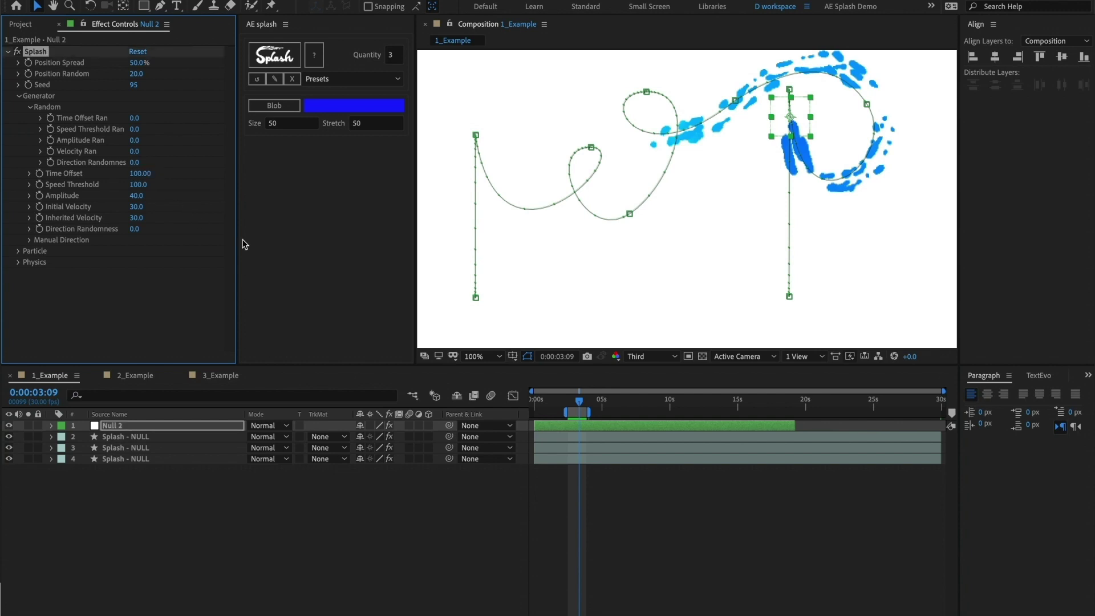
pyautogui.scroll(3, 588, 445)
pyautogui.moveTo(569, 400); pyautogui.dragTo(588, 405)
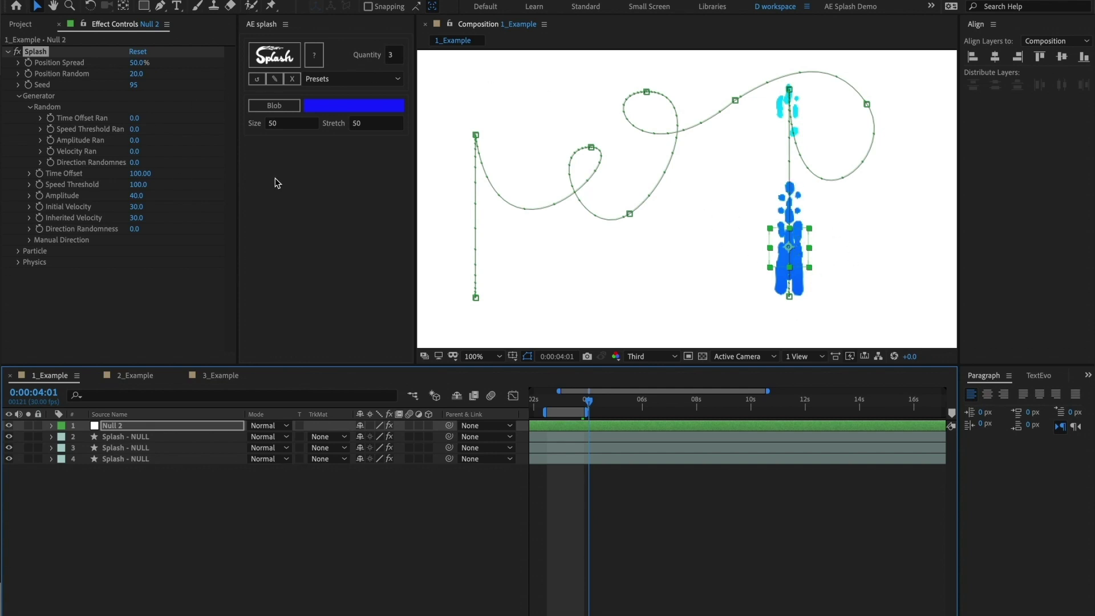
# - Compare Time Offset Ran values of 100 and 50 in the Generator's Random controls, viewing the splash at 0:00:03:29
pyautogui.click(134, 118)
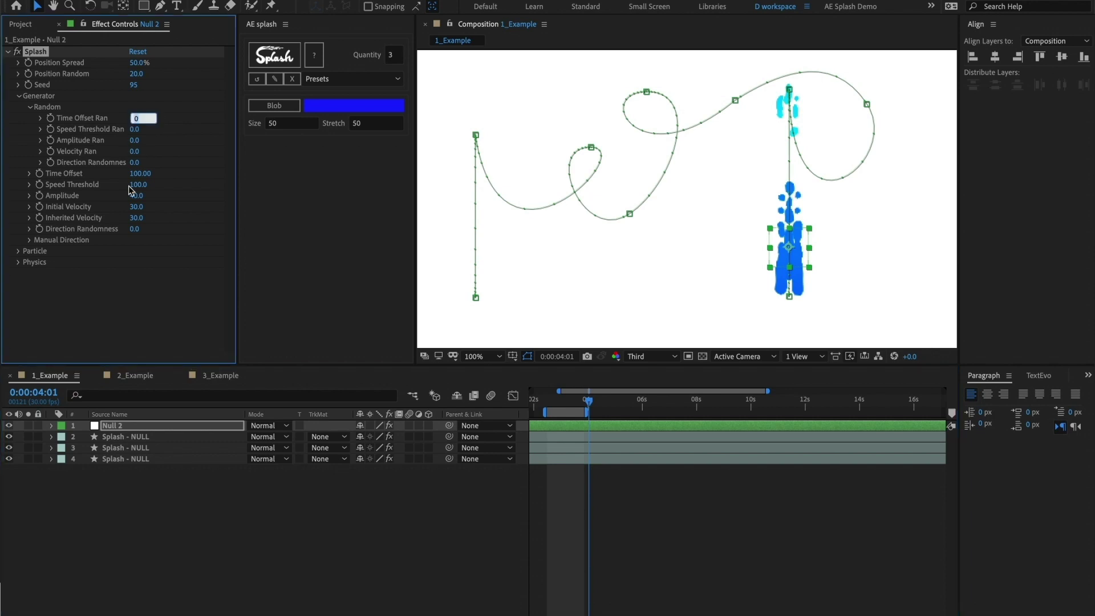
pyautogui.write('100')
pyautogui.press('Return')
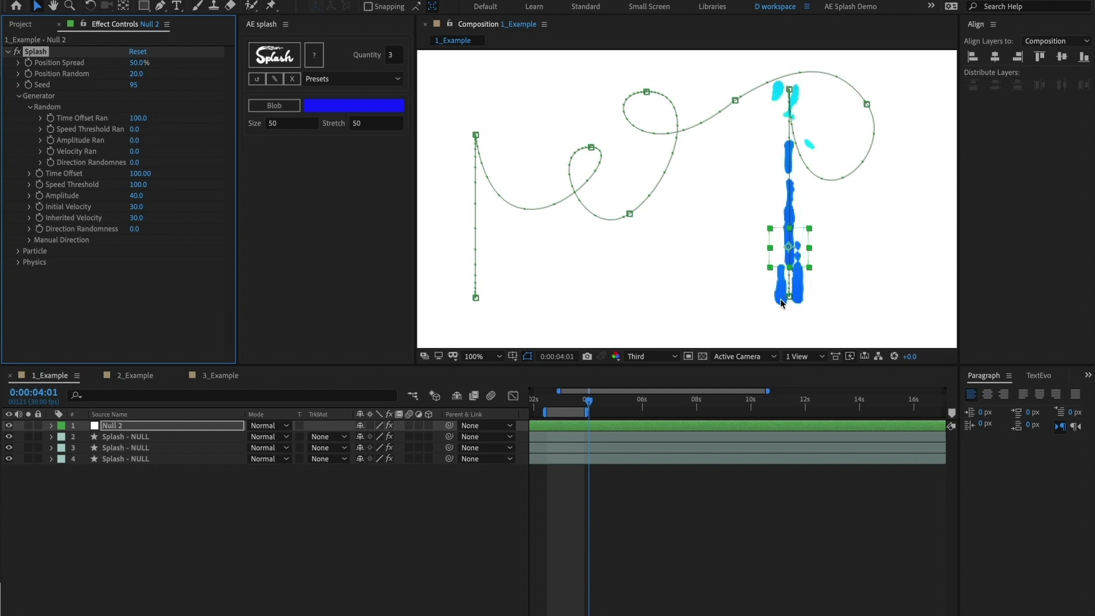
pyautogui.press('pageup')
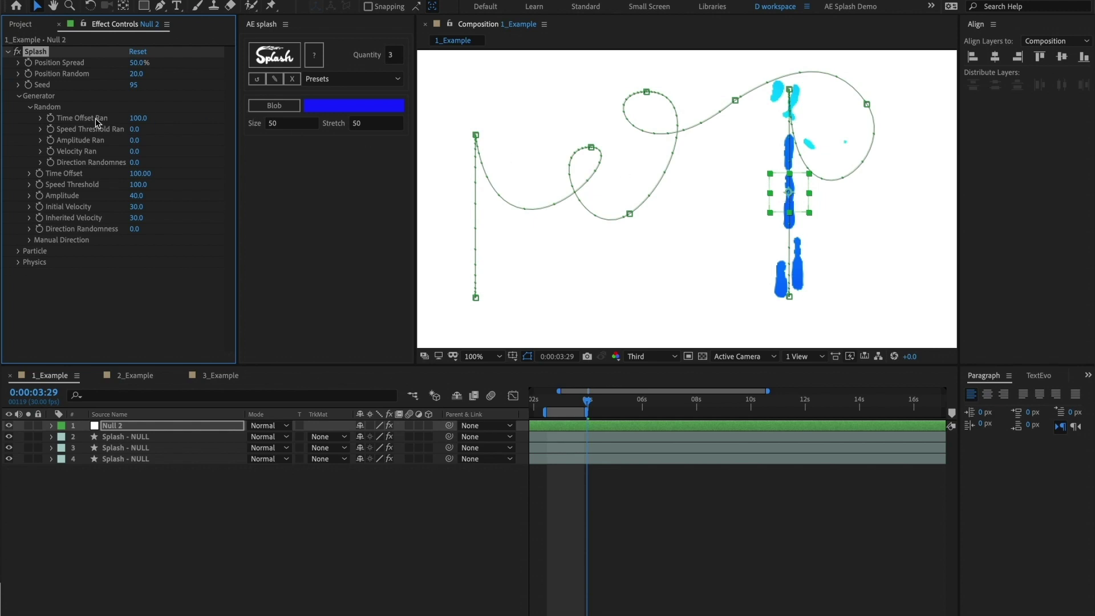
pyautogui.click(147, 118)
pyautogui.write('50')
pyautogui.press('Return')
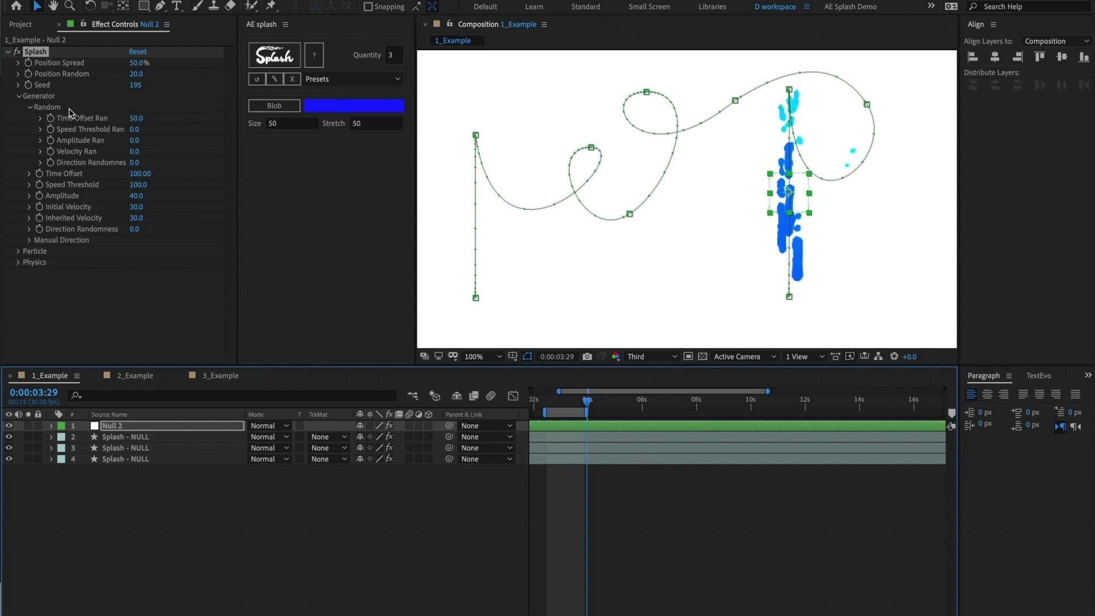
# - Compare Amplitude Ran values of 50 and 10 in the Generator's Random controls, and set the Splash Seed to 196
pyautogui.click(133, 141)
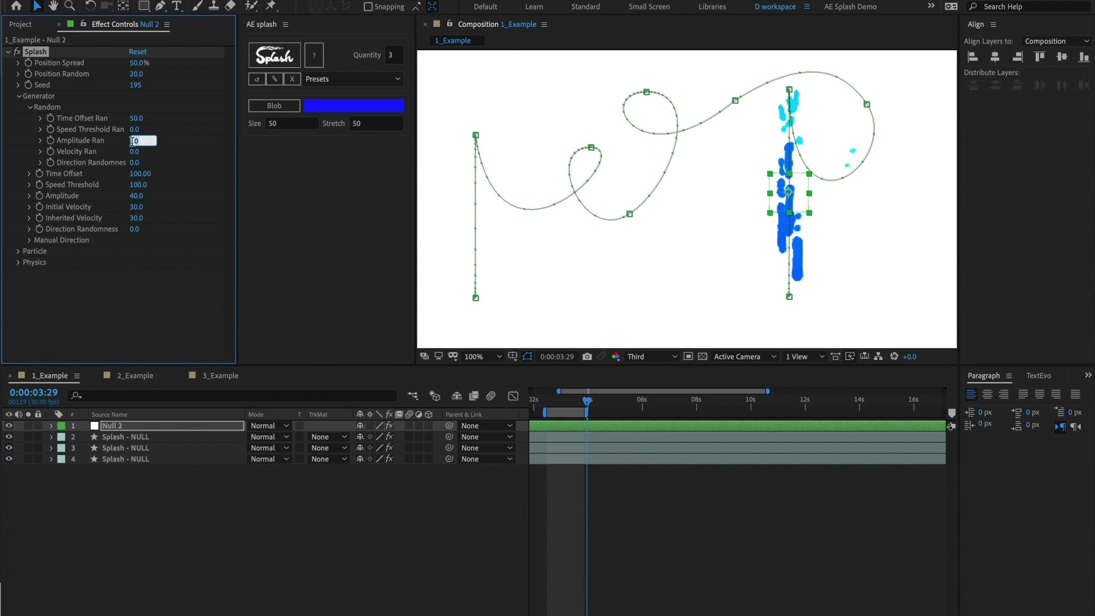
pyautogui.write('50')
pyautogui.press('Return')
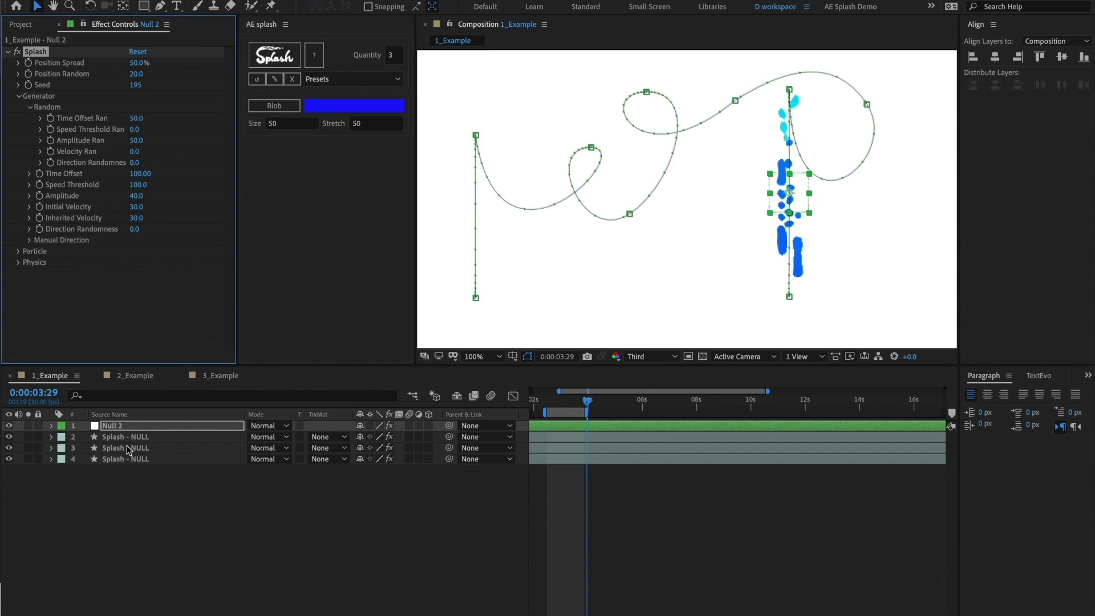
pyautogui.click(134, 140)
pyautogui.write('10')
pyautogui.press('Return')
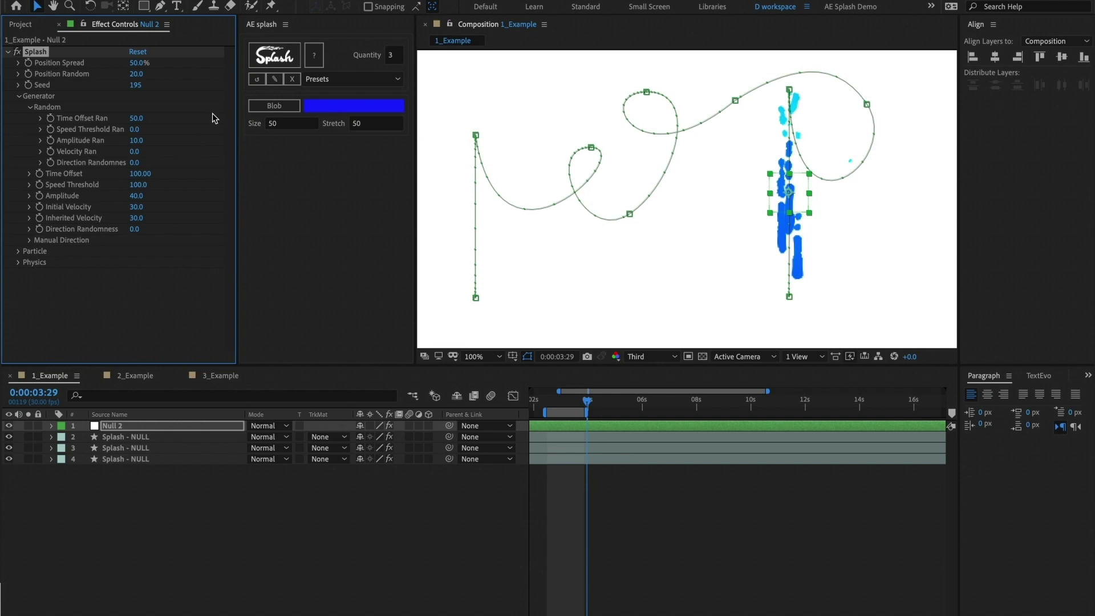
pyautogui.click(138, 85)
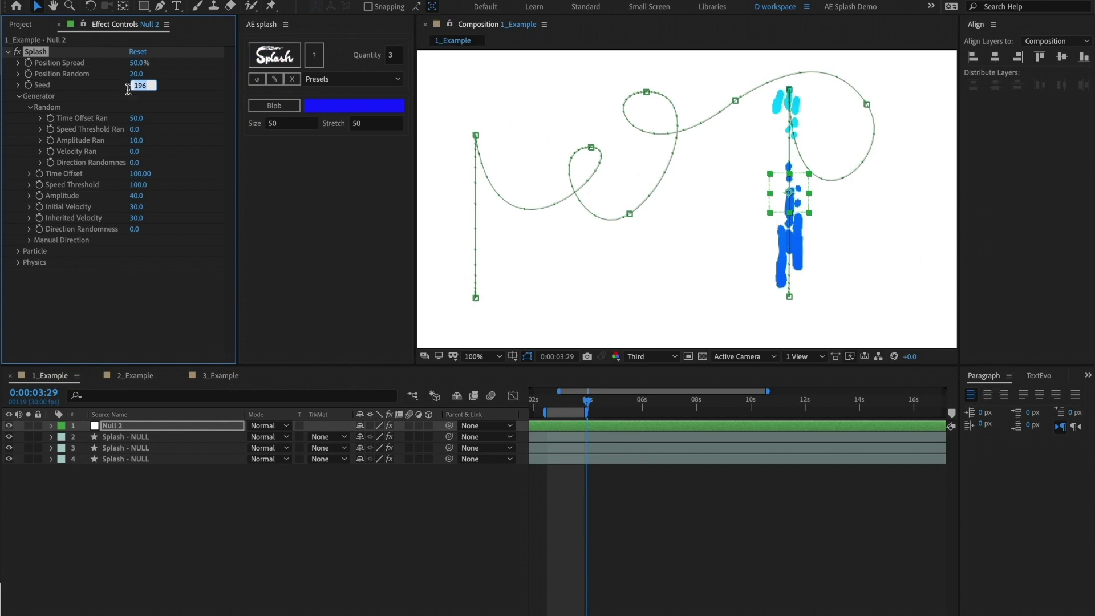
pyautogui.click(104, 83)
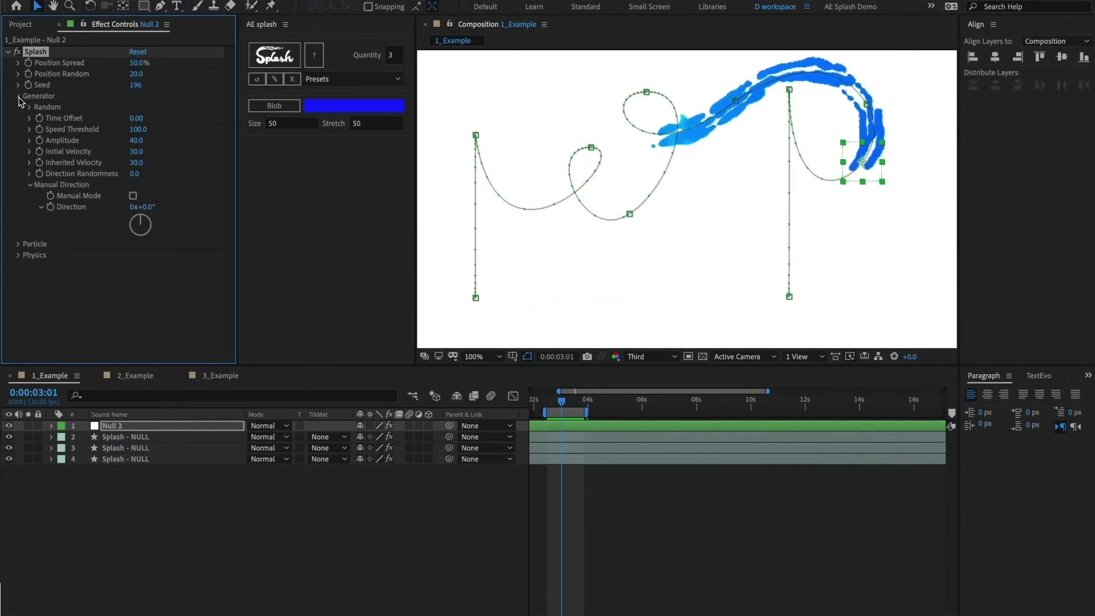
# - Collapse the Generator controls, expand Particle with its Random group, and preview the splash trail
pyautogui.click(19, 97)
pyautogui.click(19, 107)
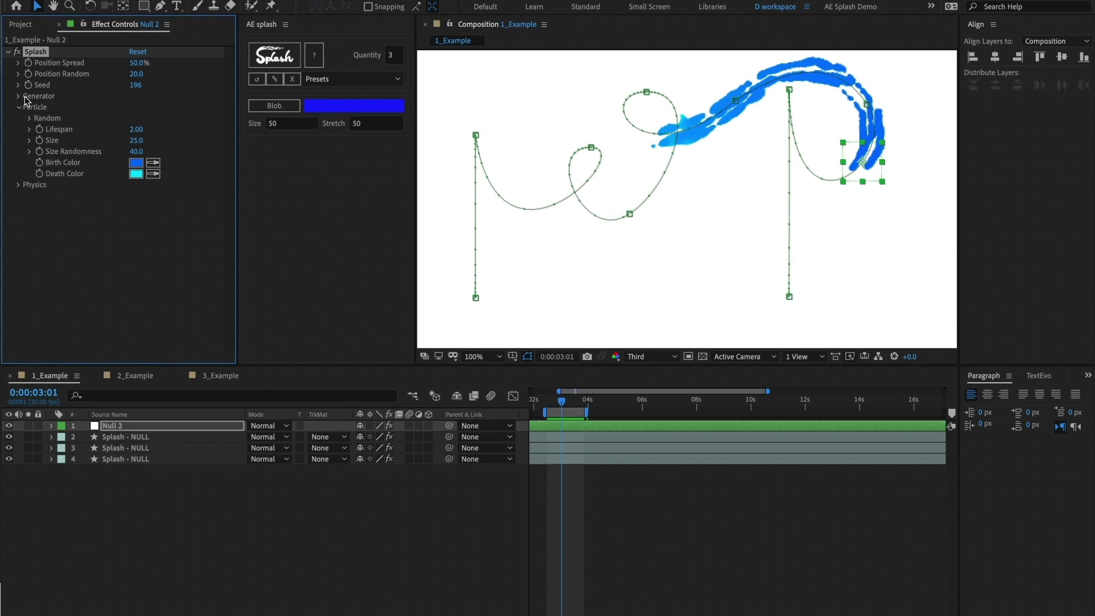
pyautogui.click(29, 118)
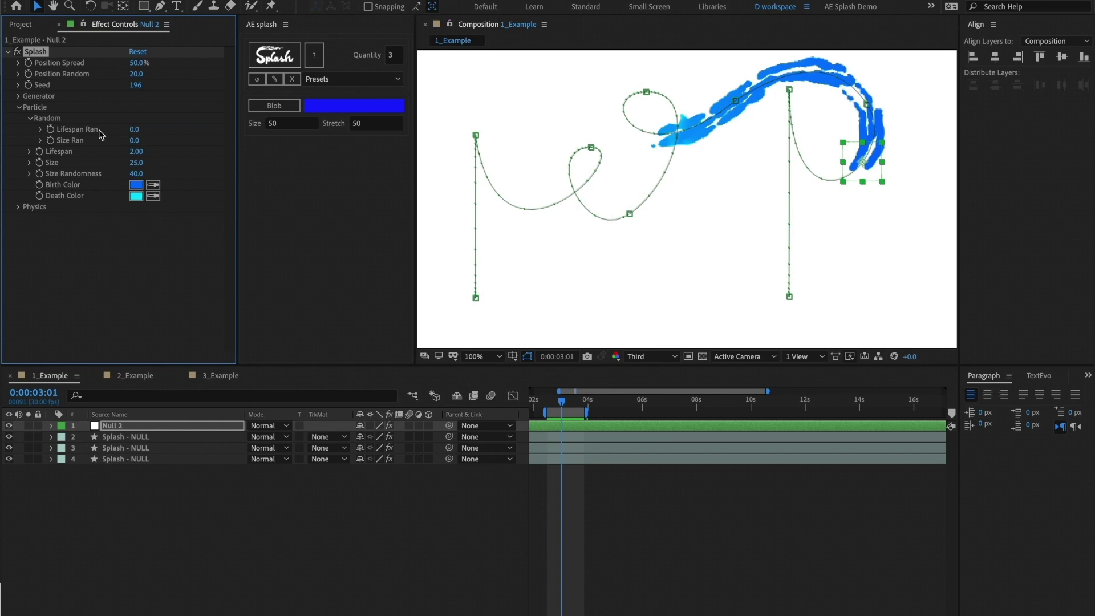
pyautogui.click(107, 481)
pyautogui.press('space')
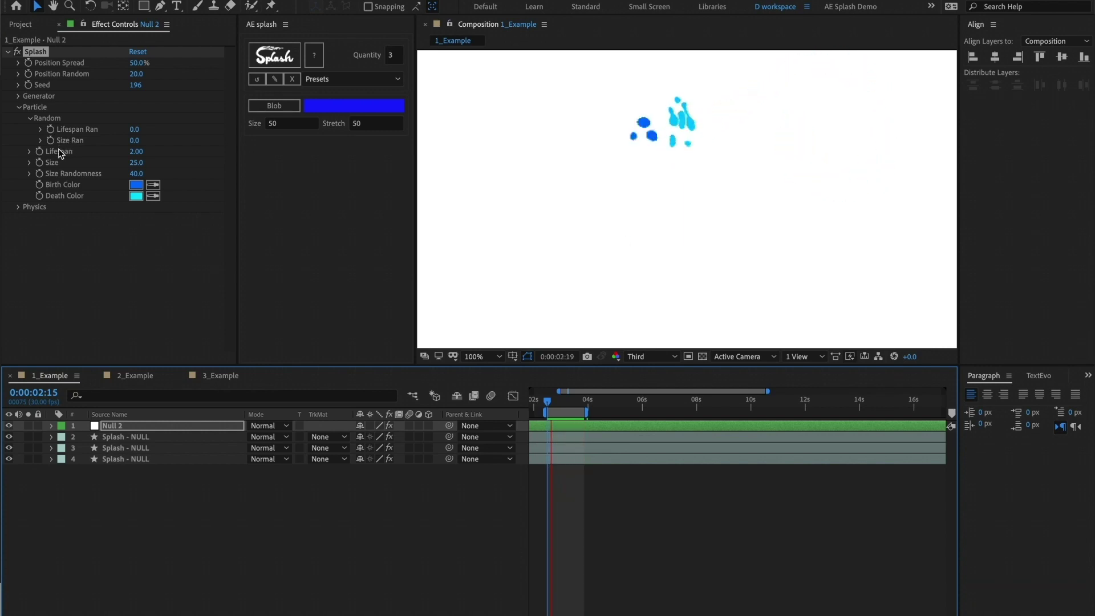
# - Set the particle Lifespan to 1 and preview the trail, stopping at 0:00:02:29
pyautogui.click(136, 151)
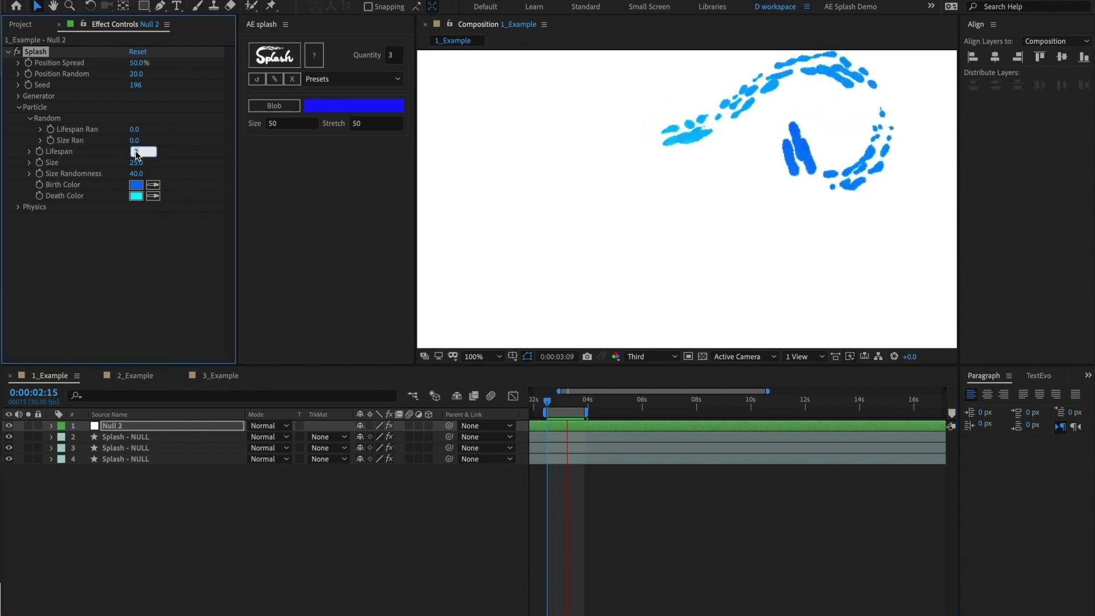
pyautogui.write('1')
pyautogui.press('Return')
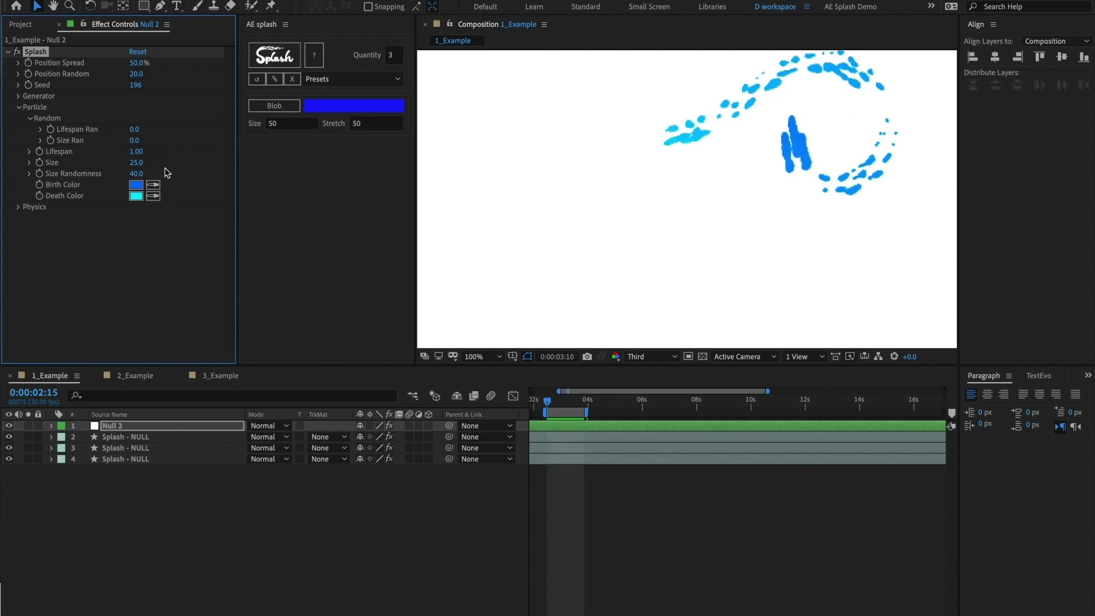
pyautogui.click(552, 402)
pyautogui.press('space')
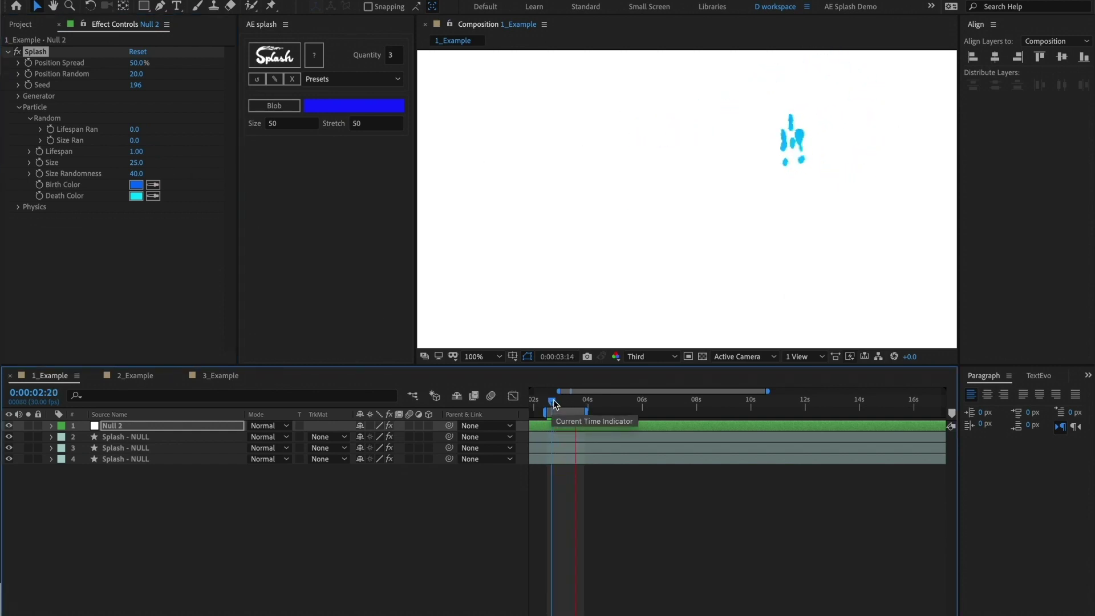
pyautogui.click(560, 401)
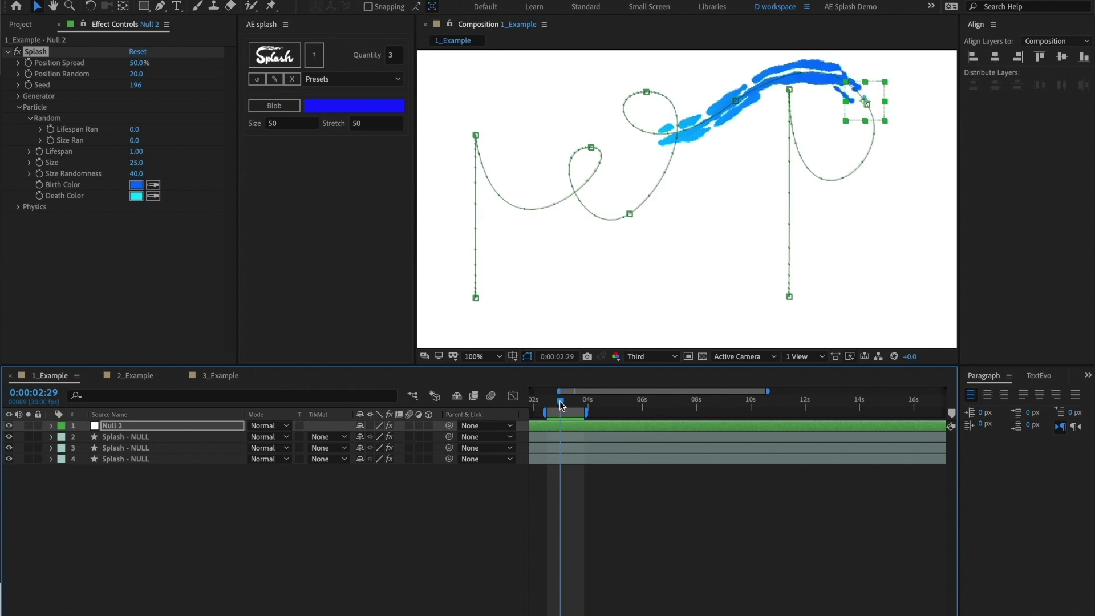
# - Set the particle Lifespan to 0.5 and preview the trail, stopping at 0:00:03:01
pyautogui.click(137, 151)
pyautogui.write('0.5')
pyautogui.press('Return')
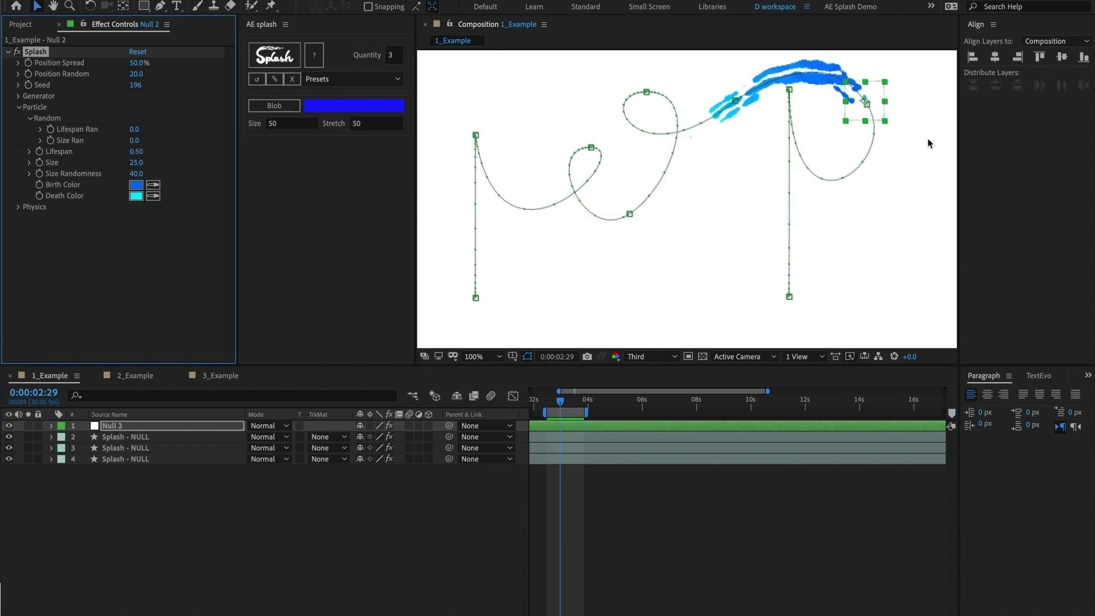
pyautogui.press('space')
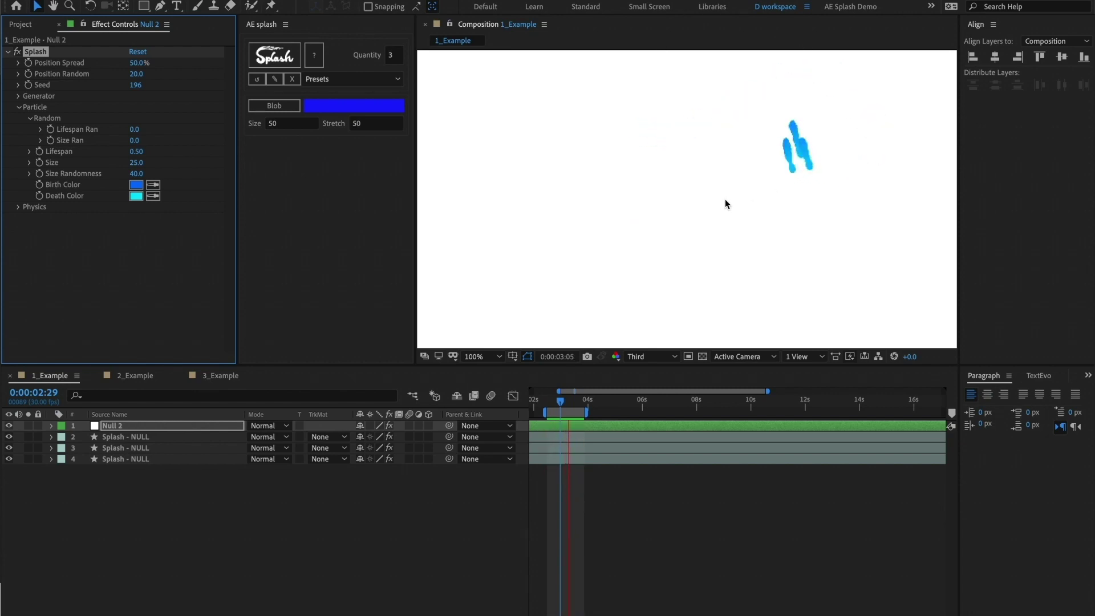
pyautogui.click(563, 402)
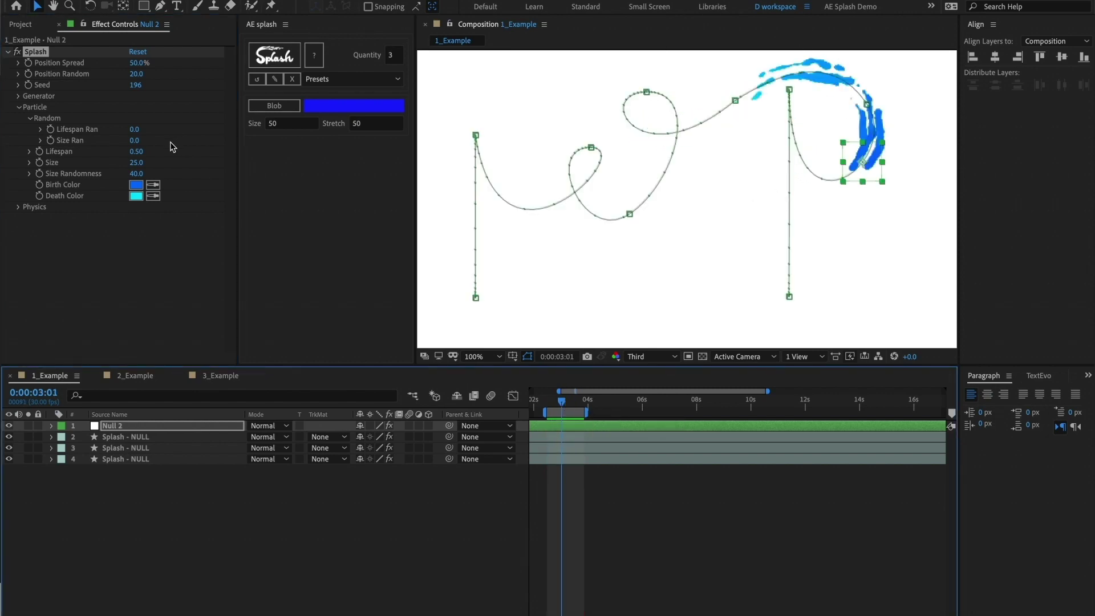
# - Try a particle Lifespan of 3 on Null 2's splash and restore it to 2
pyautogui.click(138, 151)
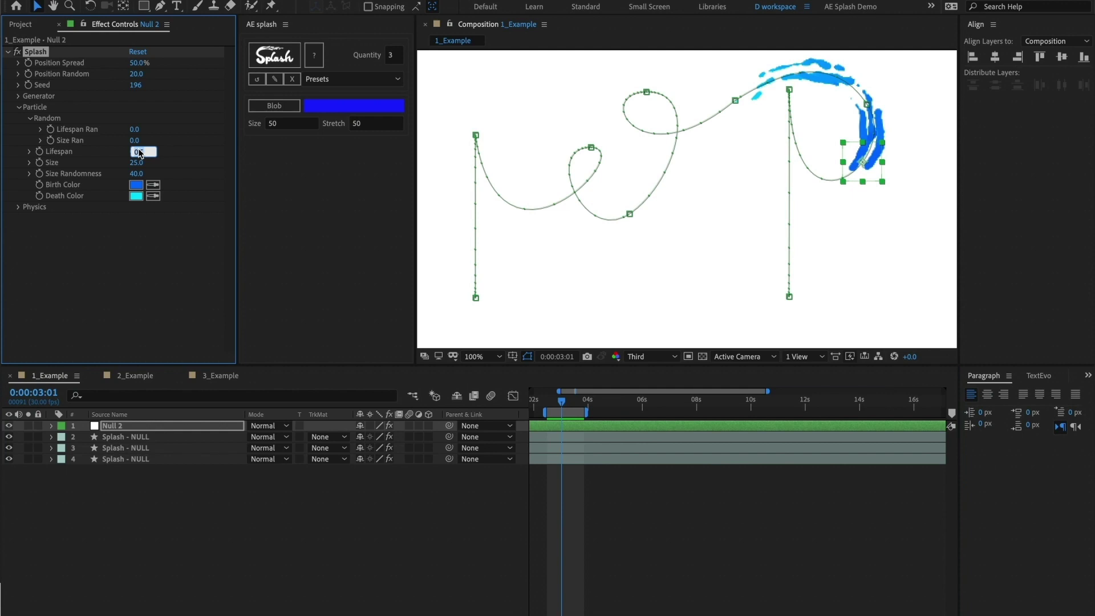
pyautogui.write('3')
pyautogui.press('Return')
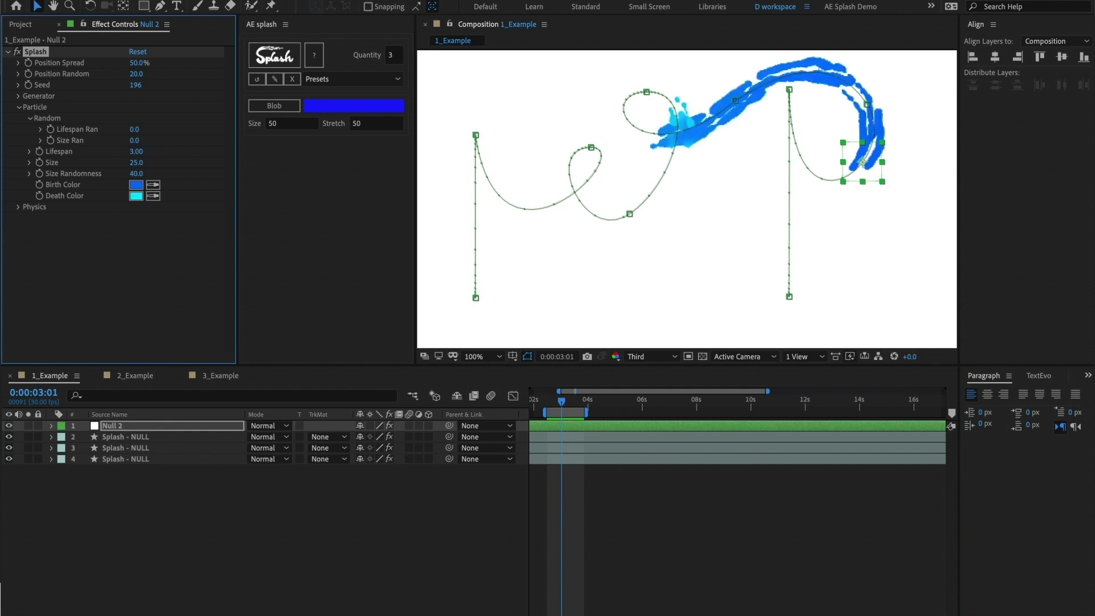
pyautogui.click(754, 440)
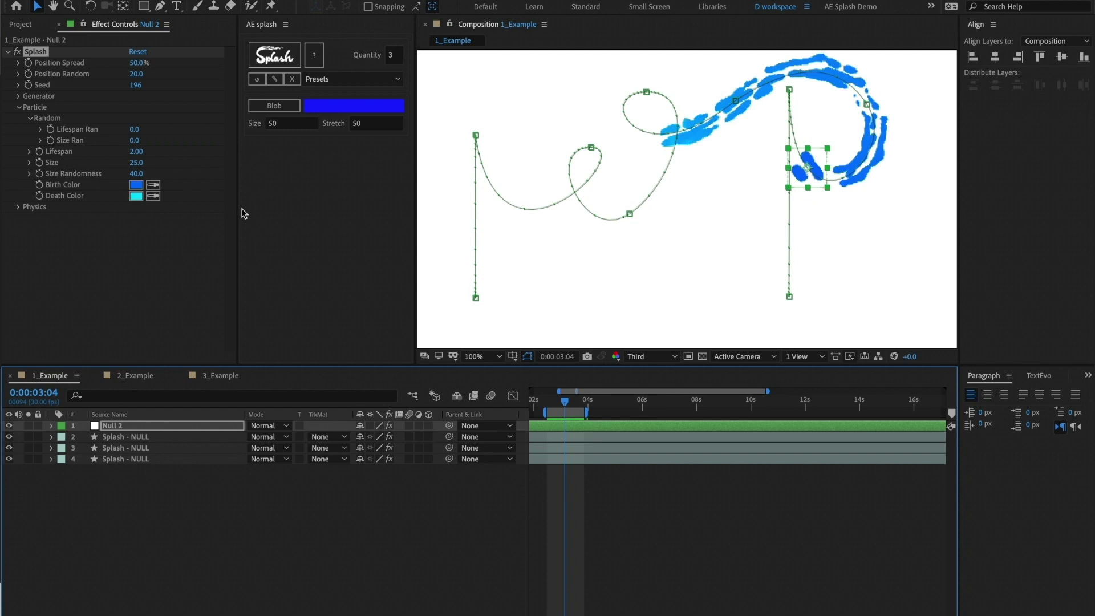
# - Set the particle Size to 40 and check the splash trail at 0:00:02:24 and 0:00:03:01
pyautogui.click(138, 164)
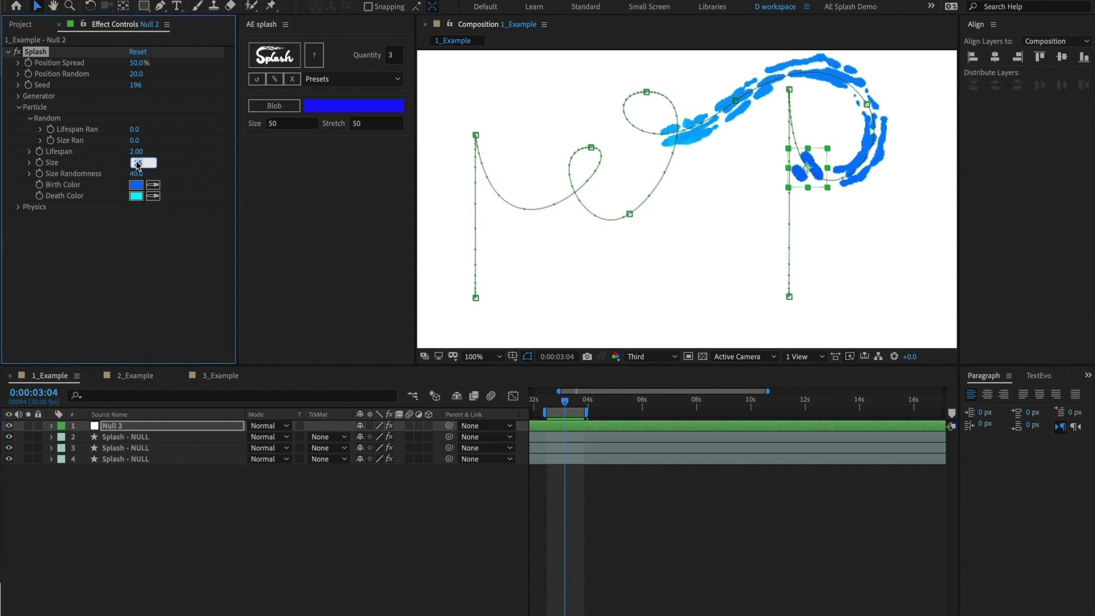
pyautogui.write('40')
pyautogui.press('Return')
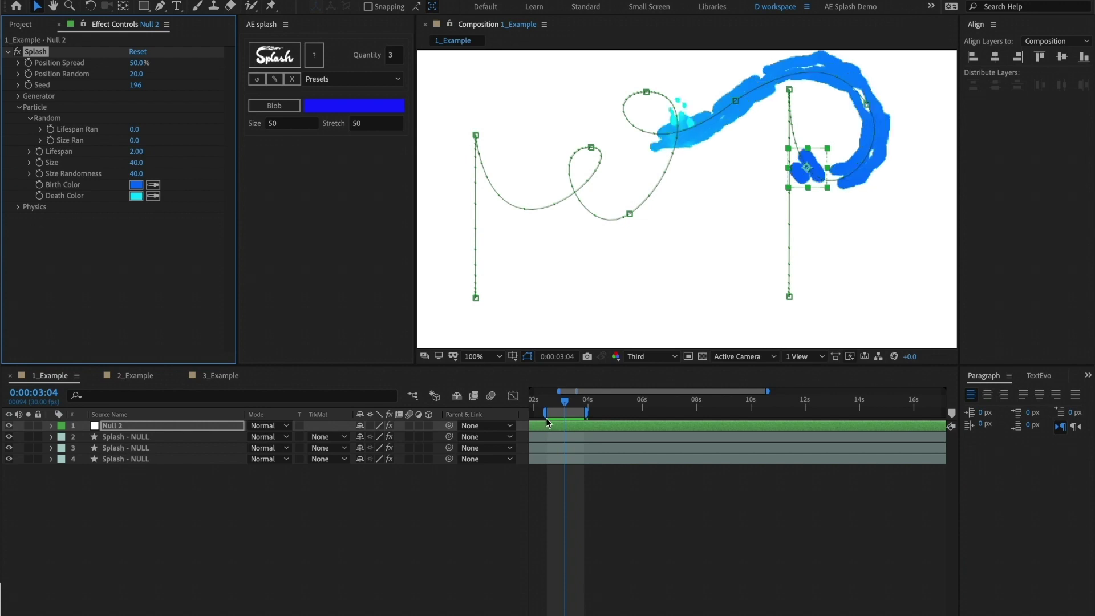
pyautogui.click(555, 399)
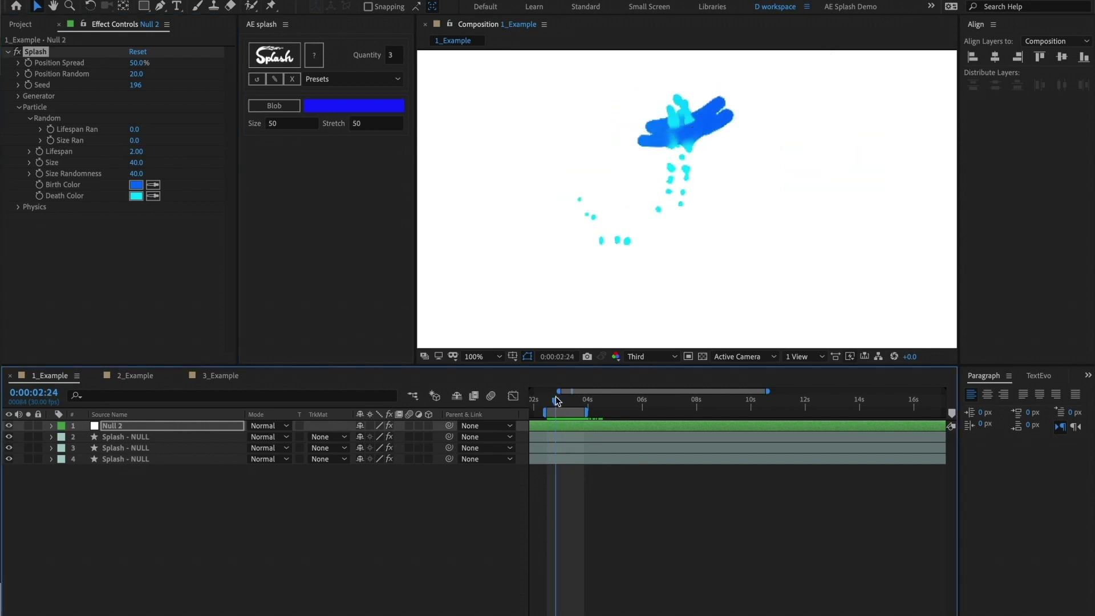
pyautogui.click(563, 400)
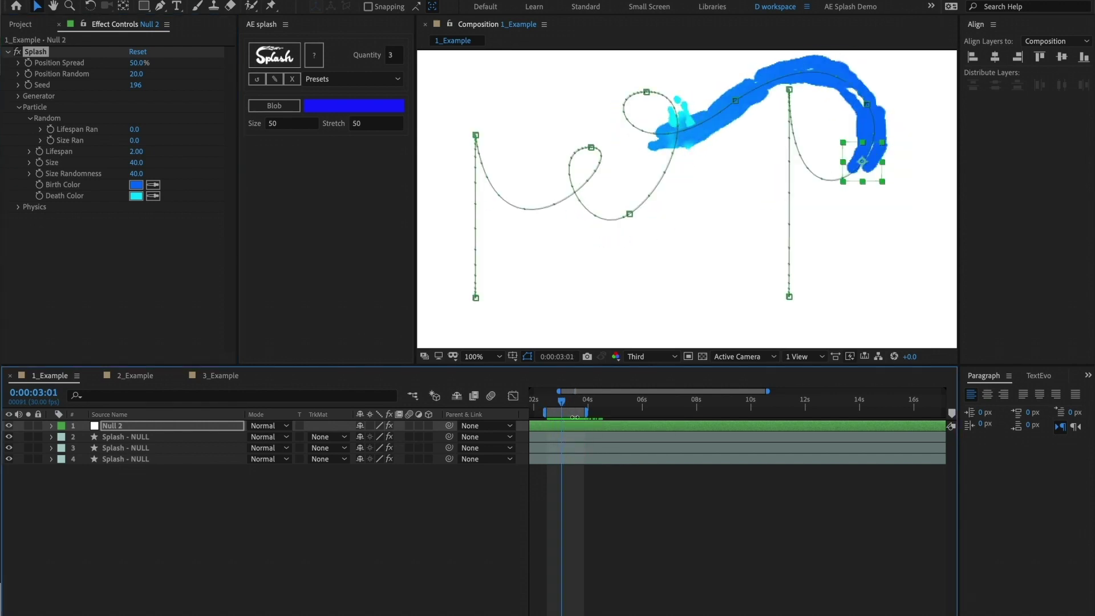
# - Reduce the particle Size to 19 and play a preview of the splash trail from the work area
pyautogui.click(136, 163)
pyautogui.write('19')
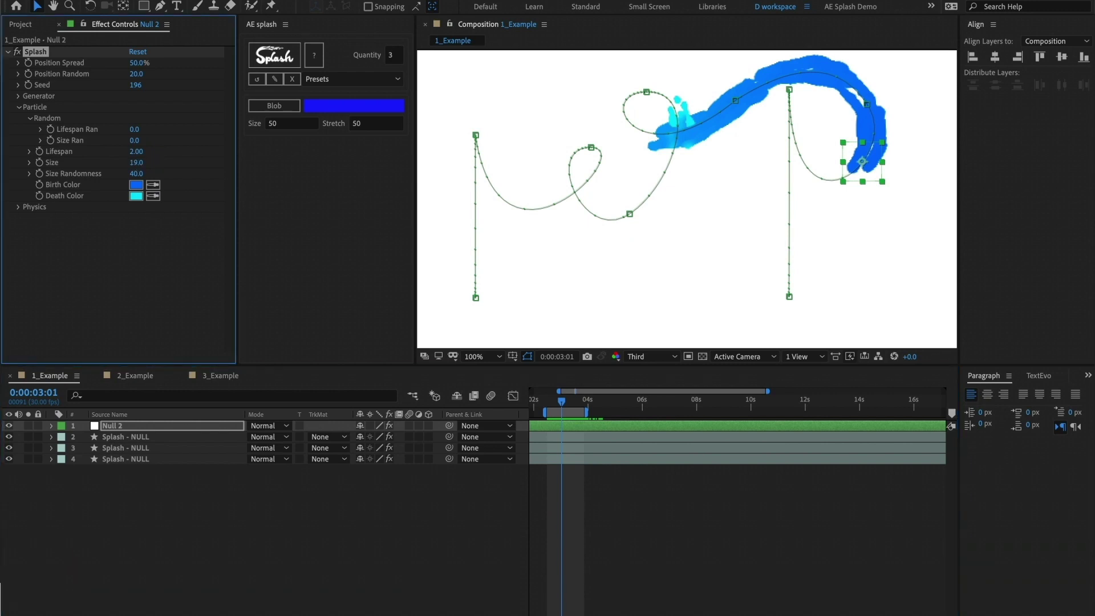
pyautogui.press('space')
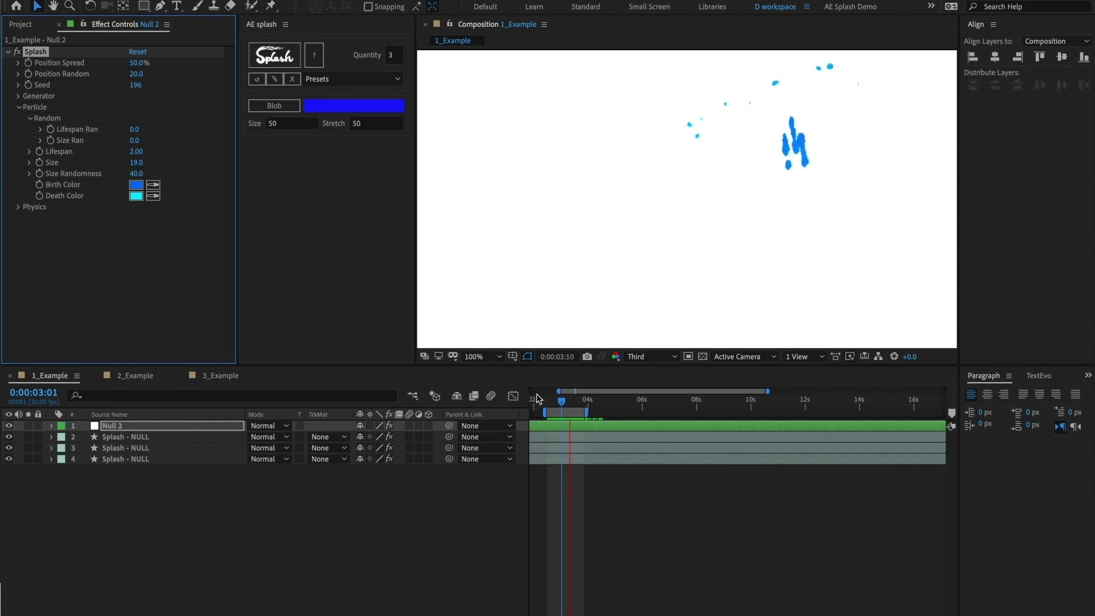
pyautogui.press('space')
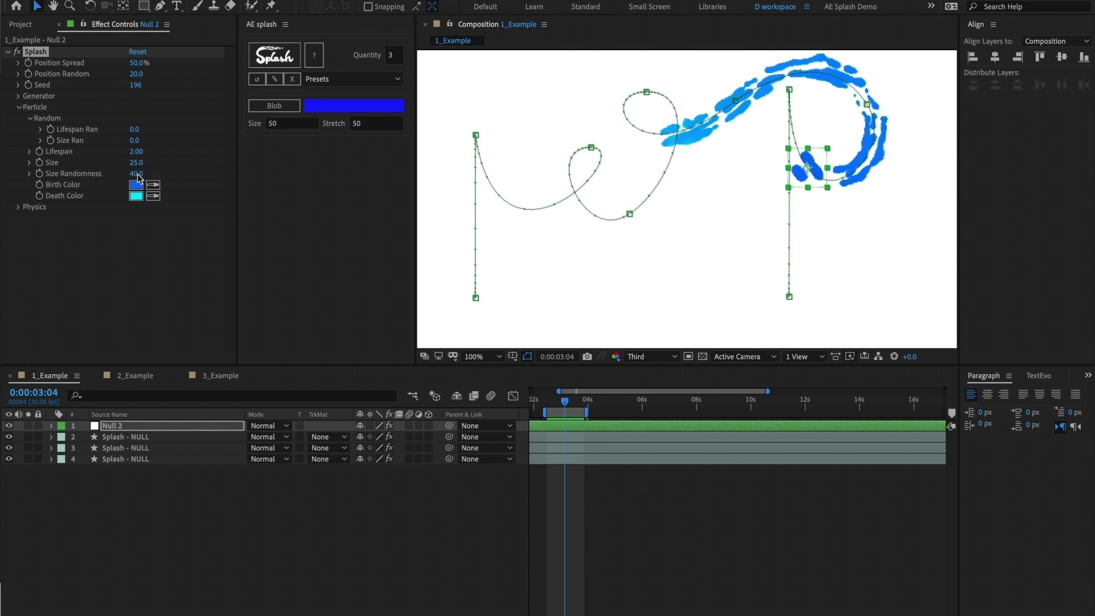
# - Set the Size Randomness of Null 2's splash particles to 100
pyautogui.moveTo(137, 176); pyautogui.dragTo(135, 178)
pyautogui.write('100')
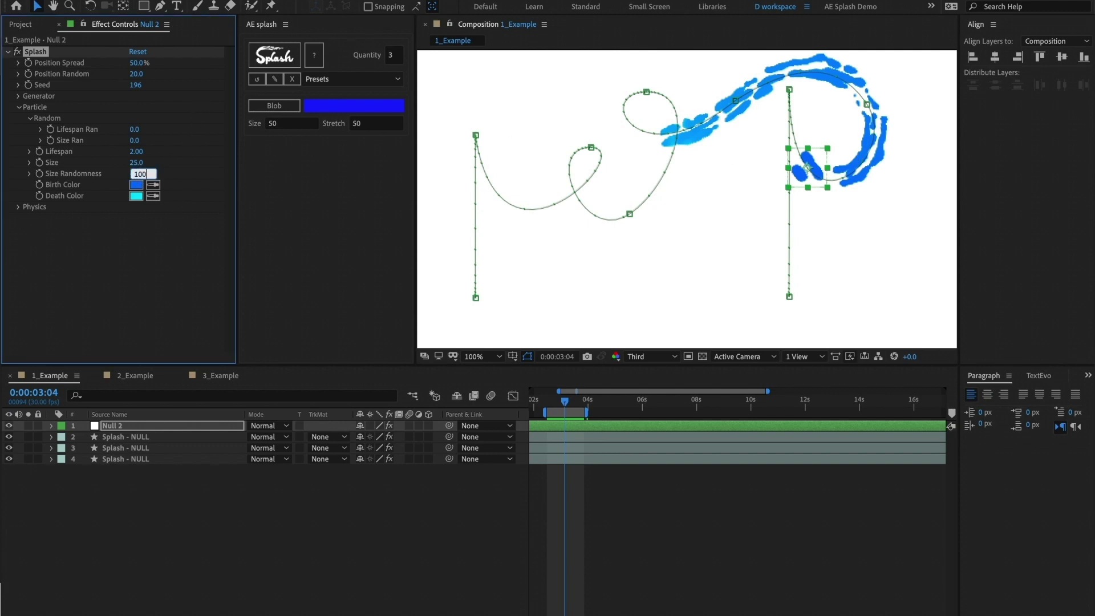
pyautogui.press('Return')
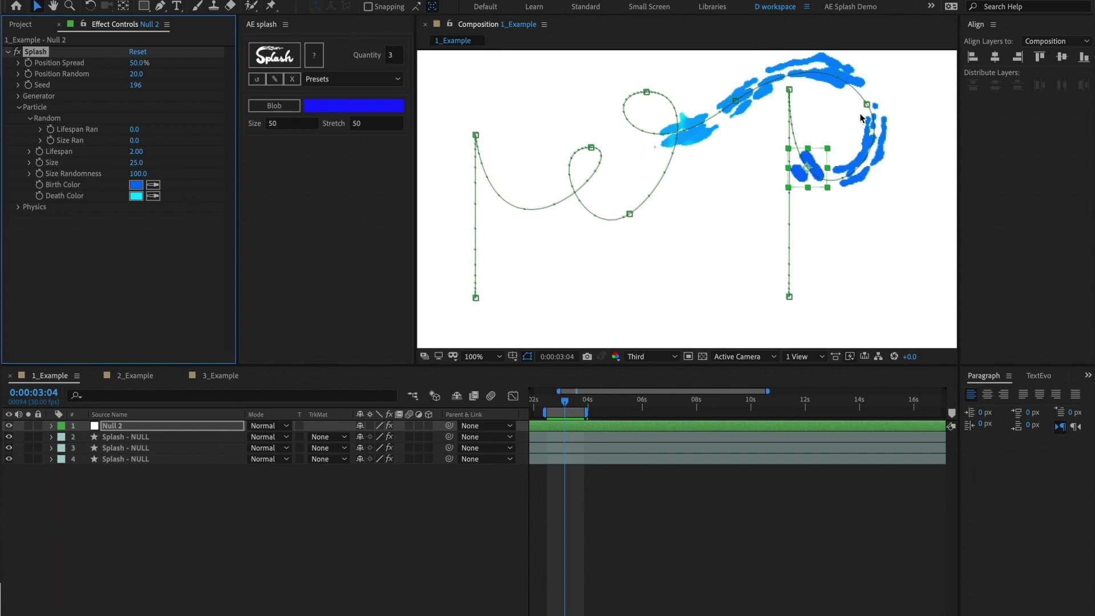
# - Set the Size Randomness of Null 2's splash particles to 0
pyautogui.click(137, 174)
pyautogui.write('0')
pyautogui.press('Return')
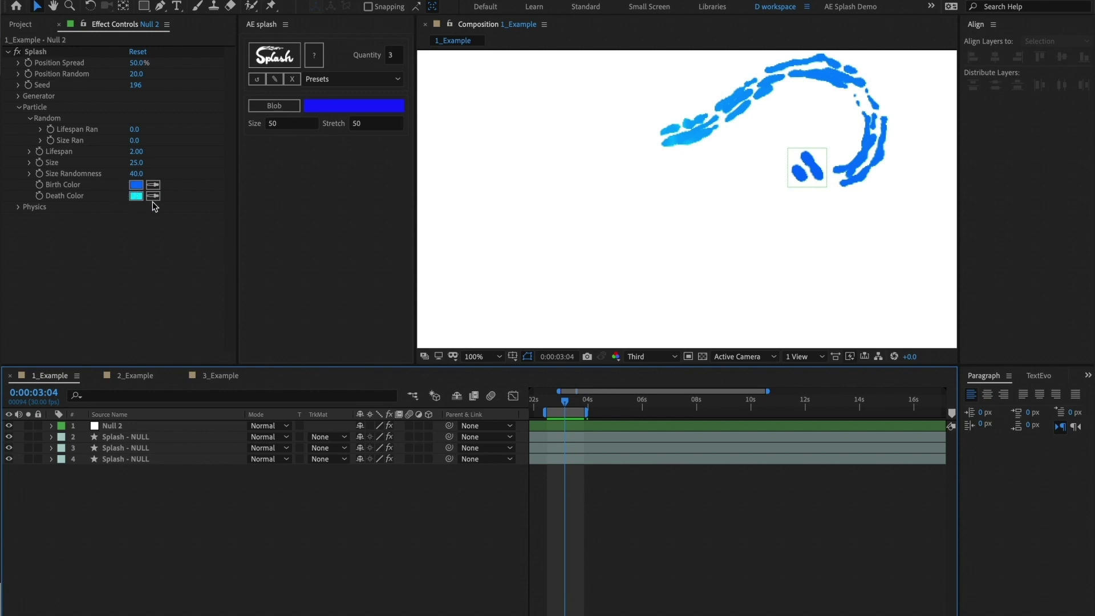
# - Change the particle Birth Color to purple and the Death Color to a red hue
pyautogui.click(136, 184)
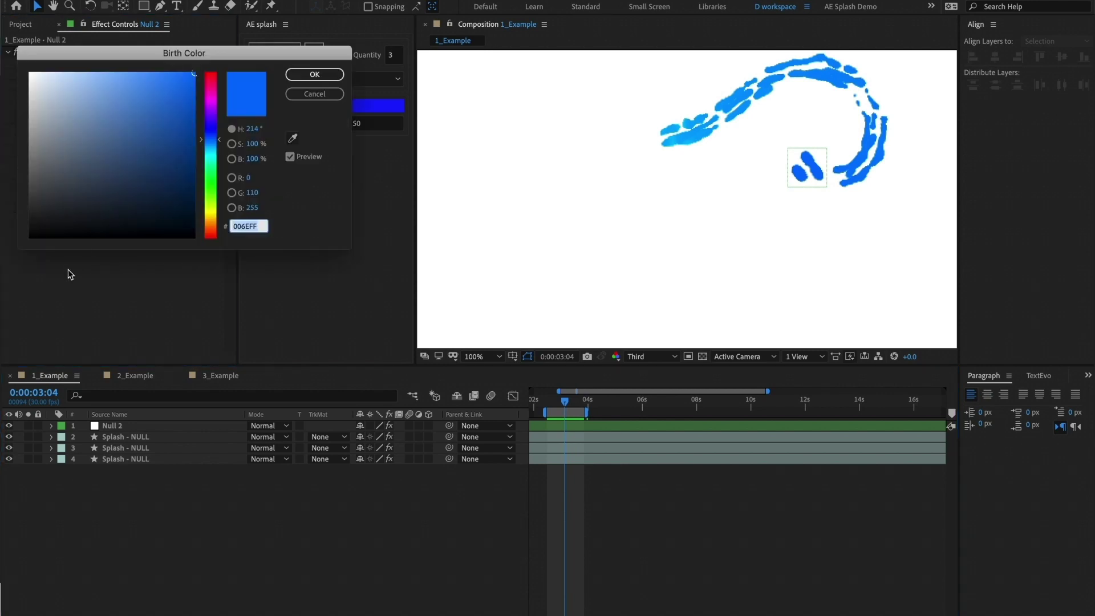
pyautogui.click(207, 104)
pyautogui.click(294, 74)
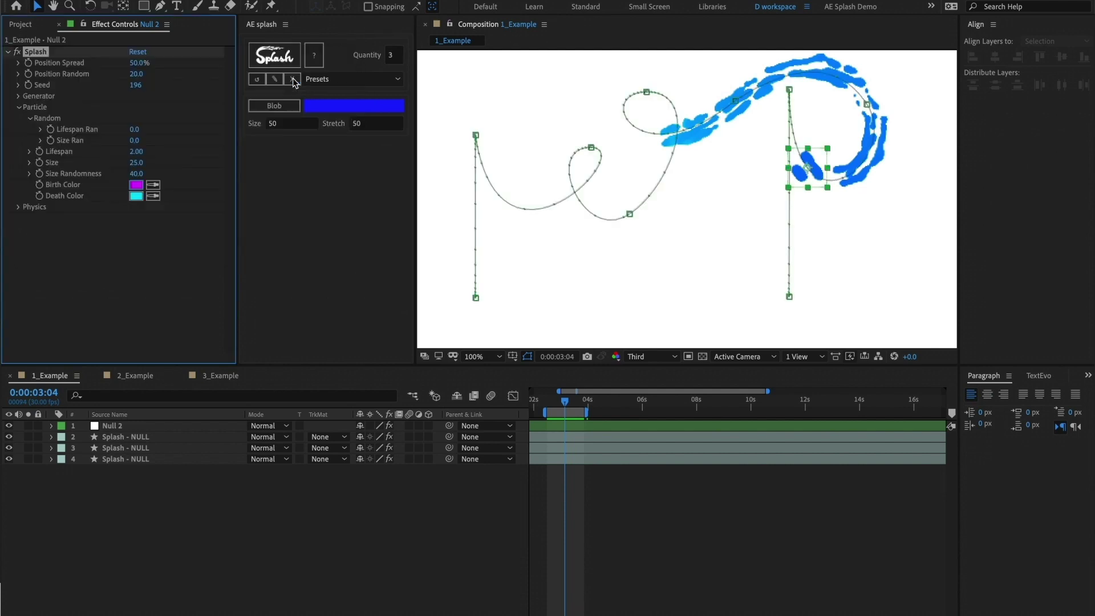
pyautogui.click(136, 195)
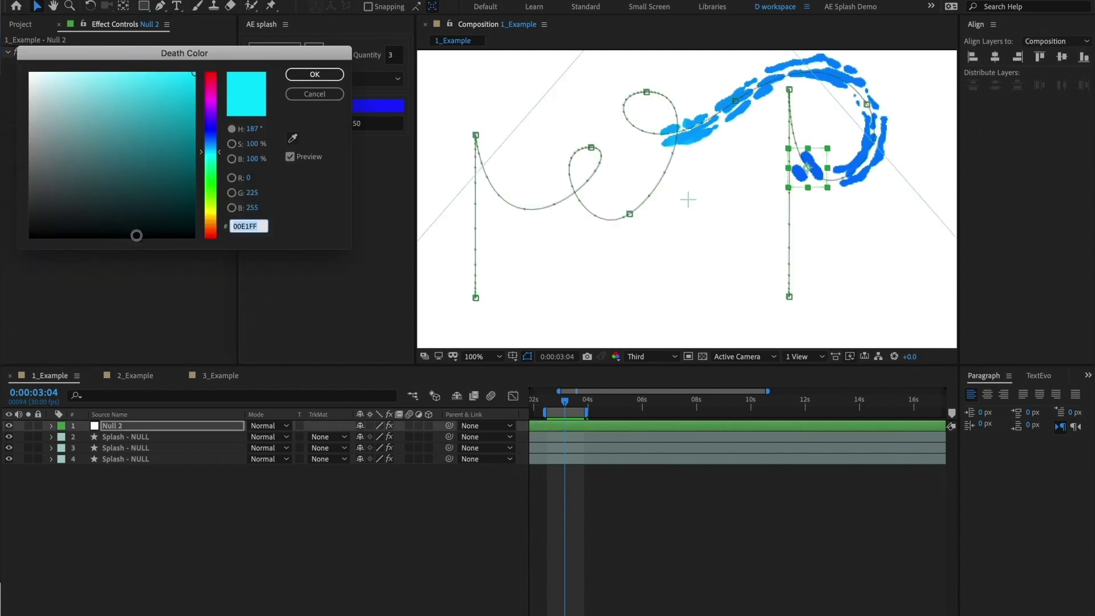
pyautogui.click(210, 233)
pyautogui.click(314, 74)
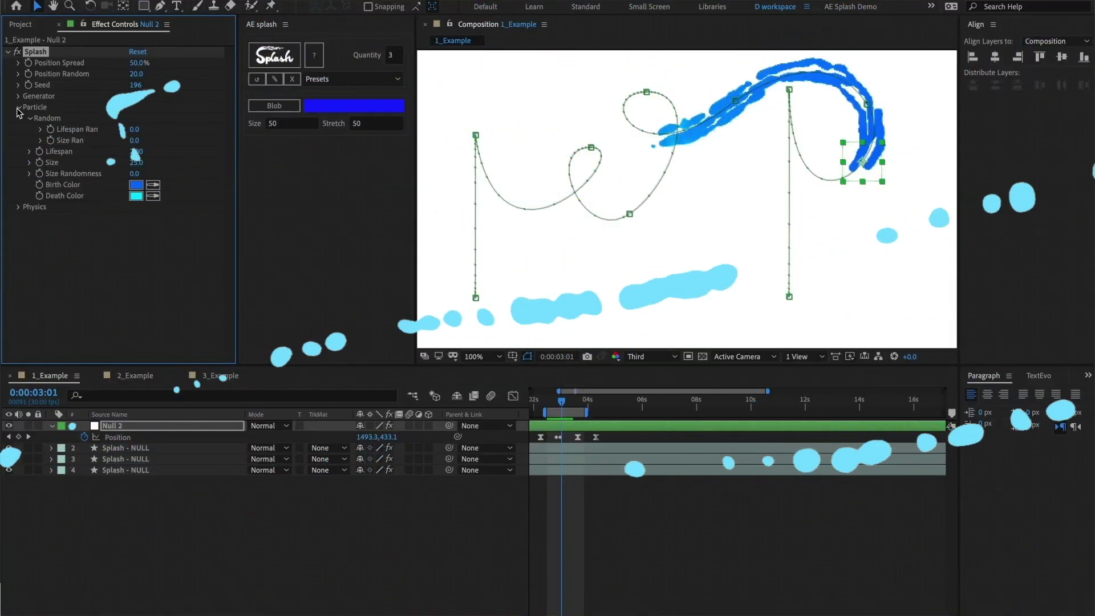
# - Collapse the Particle controls, expand Physics, and set Gravity to 150
pyautogui.click(18, 108)
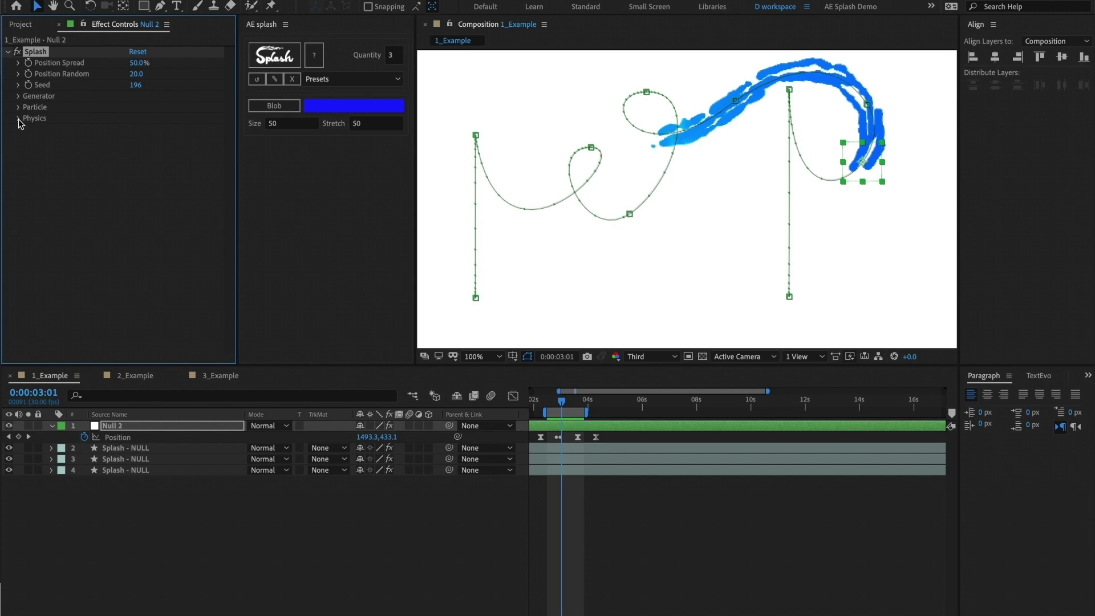
pyautogui.click(19, 118)
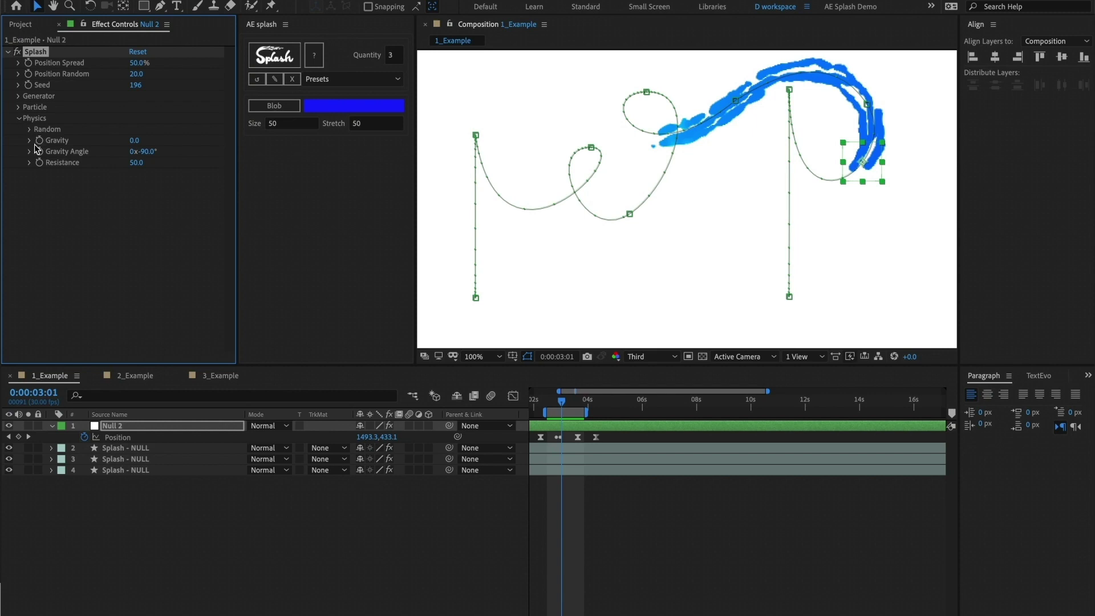
pyautogui.click(135, 141)
pyautogui.write('150')
pyautogui.press('Return')
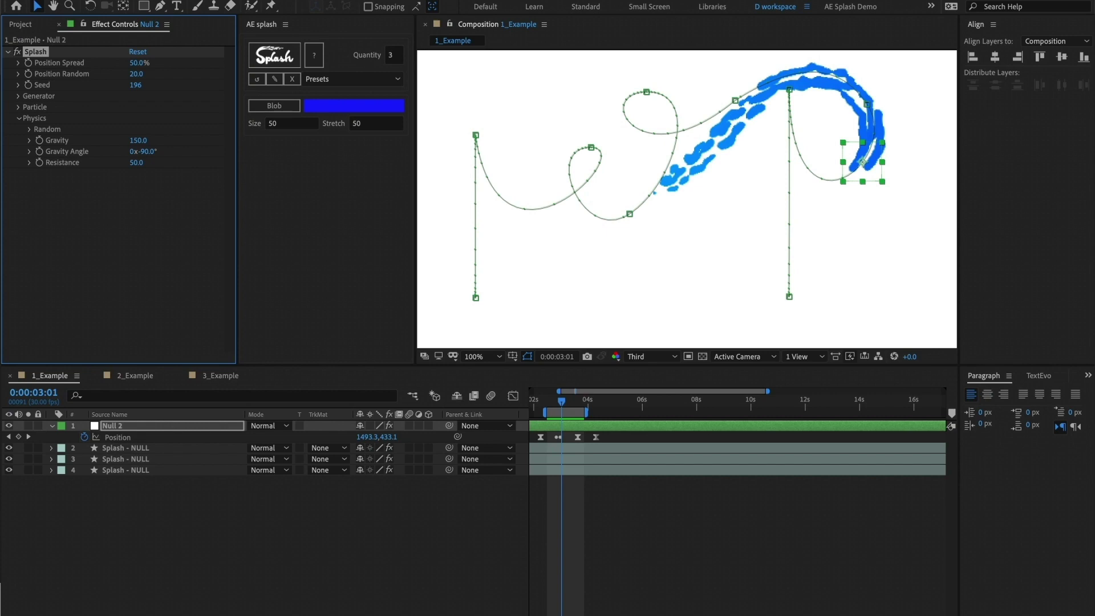
# - Move the current time back to 0:00:02:25 and preview how the particles fall under gravity
pyautogui.click(557, 404)
pyautogui.moveTo(557, 403); pyautogui.dragTo(553, 403)
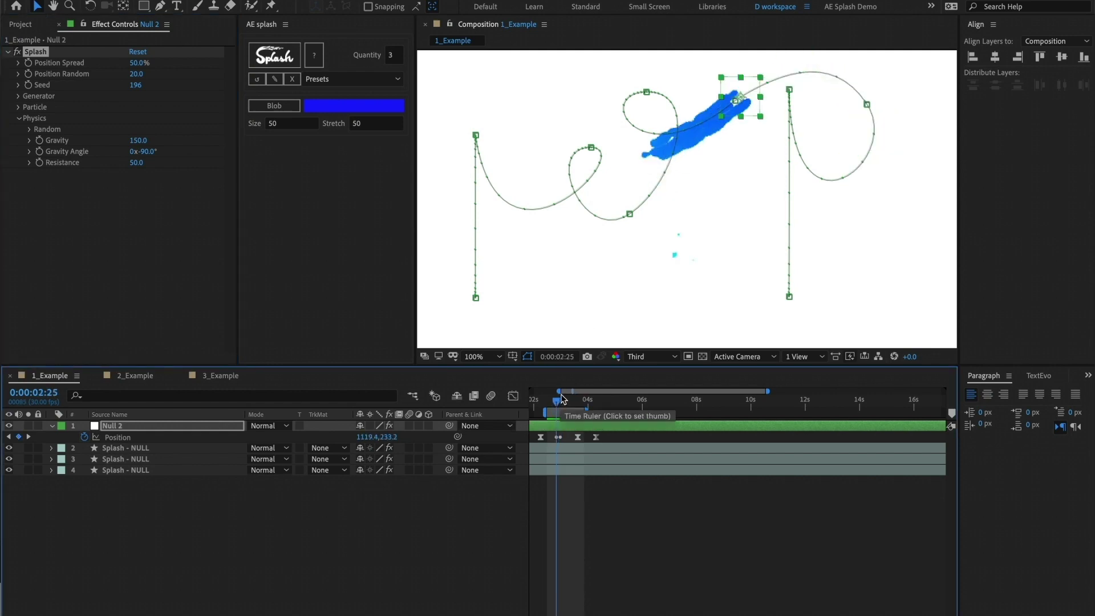
pyautogui.press('space')
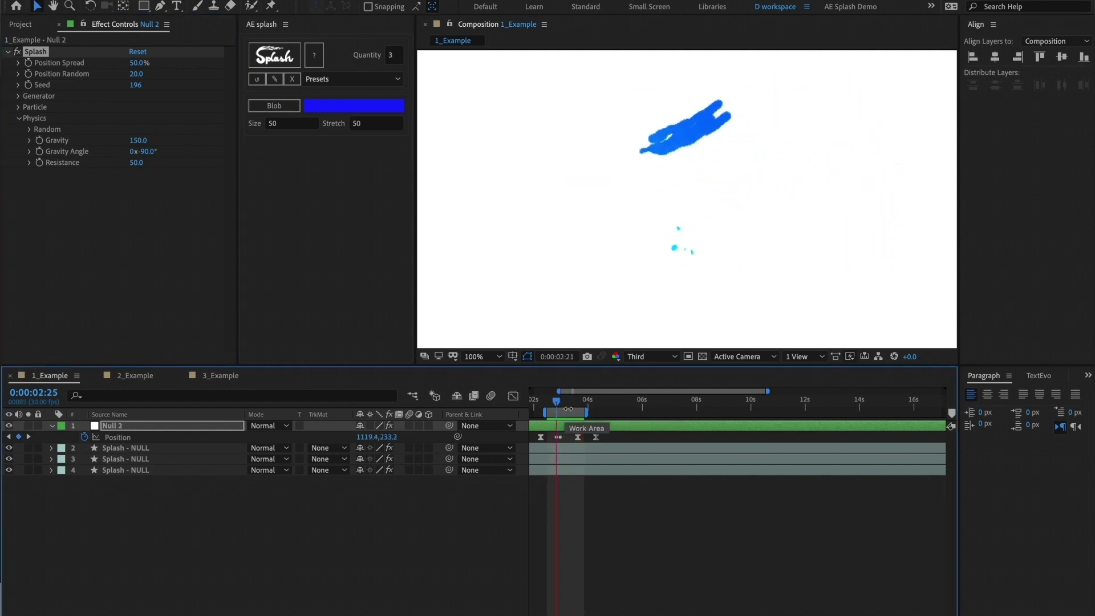
pyautogui.press('space')
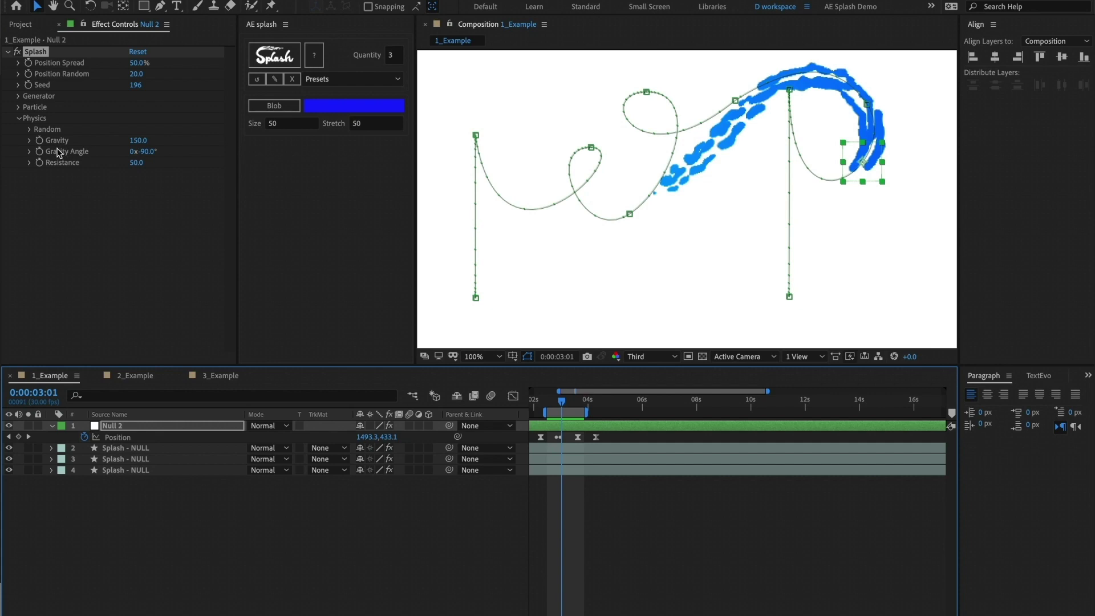
# - Reset the splash's Gravity to 0
pyautogui.click(138, 140)
pyautogui.write('0')
pyautogui.press('Return')
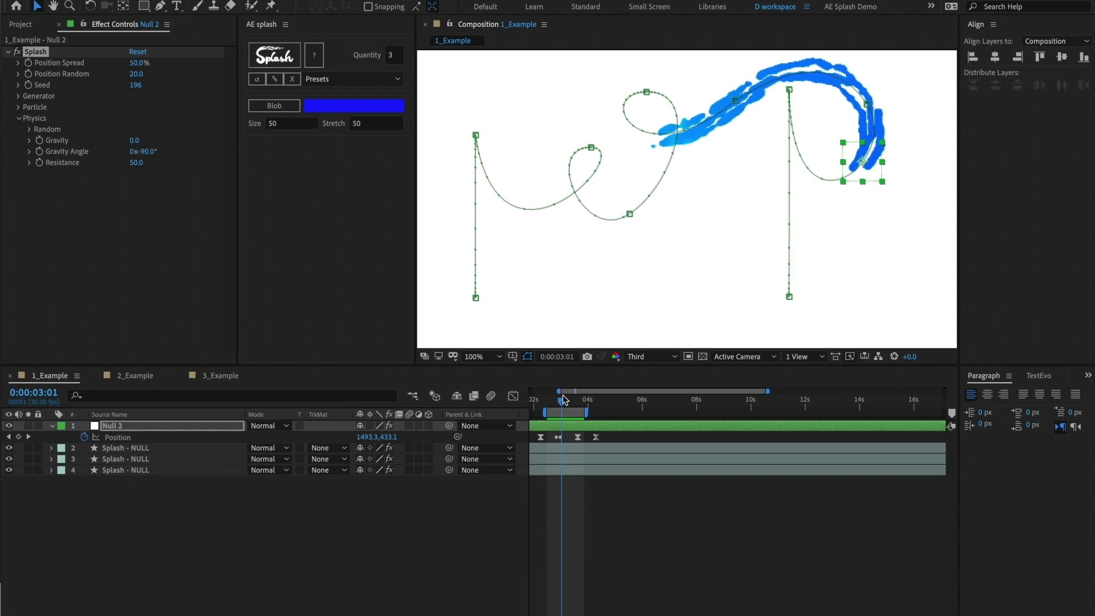
# - Move the current time to 0:00:03:10 and set the Physics Resistance to 300
pyautogui.moveTo(562, 402); pyautogui.dragTo(570, 404)
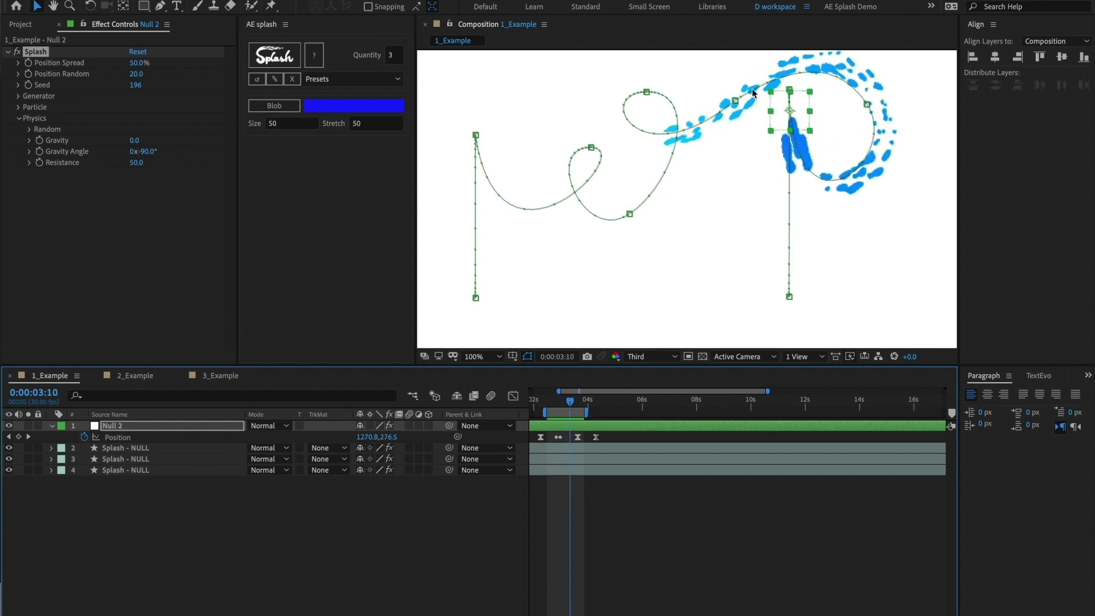
pyautogui.click(134, 163)
pyautogui.write('300')
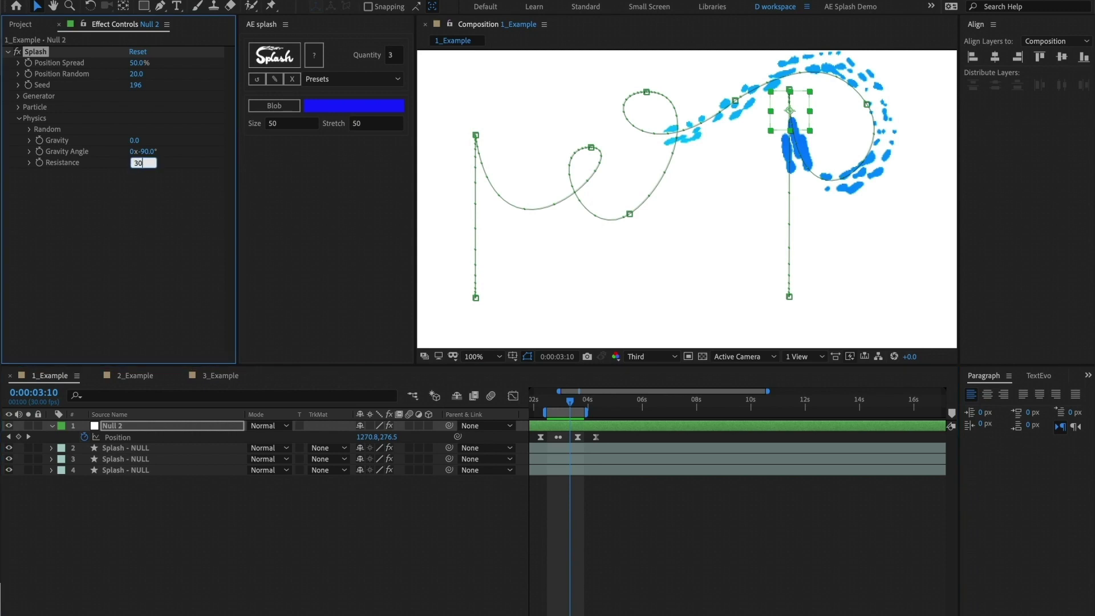
pyautogui.press('Return')
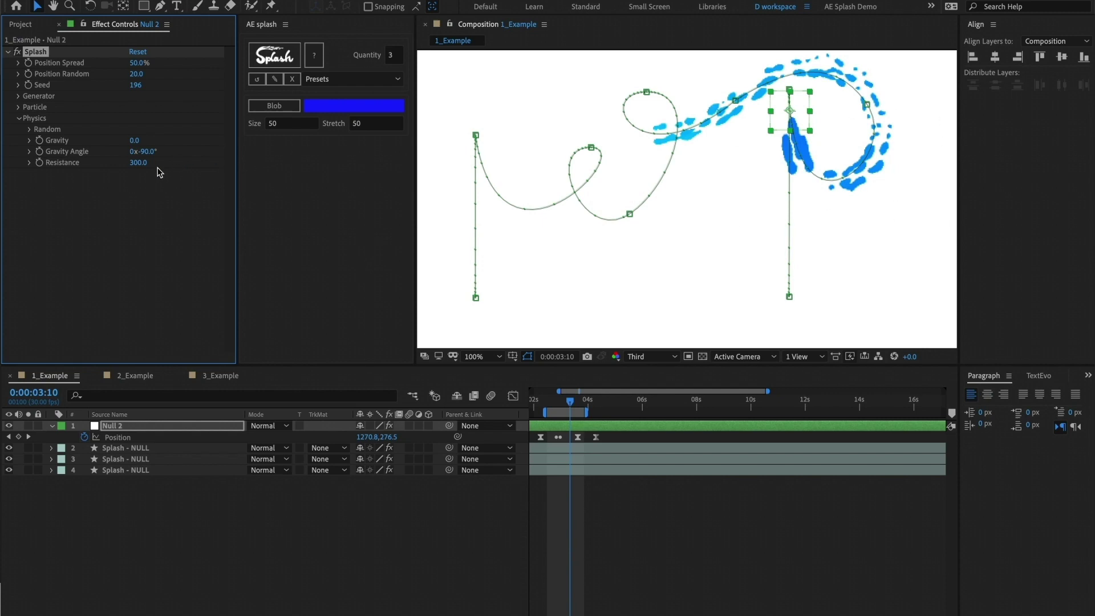
# - Set the Resistance to 250, go back to 0:00:02:25, and preview the splash trail
pyautogui.click(138, 163)
pyautogui.write('250')
pyautogui.press('Return')
pyautogui.moveTo(560, 403); pyautogui.dragTo(553, 403)
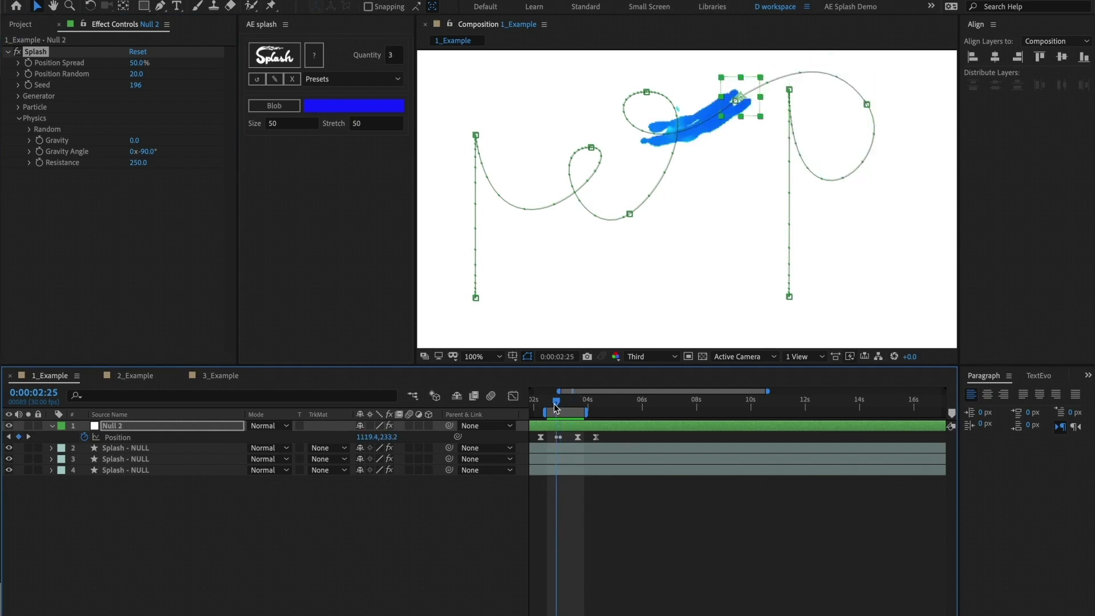
pyautogui.press('space')
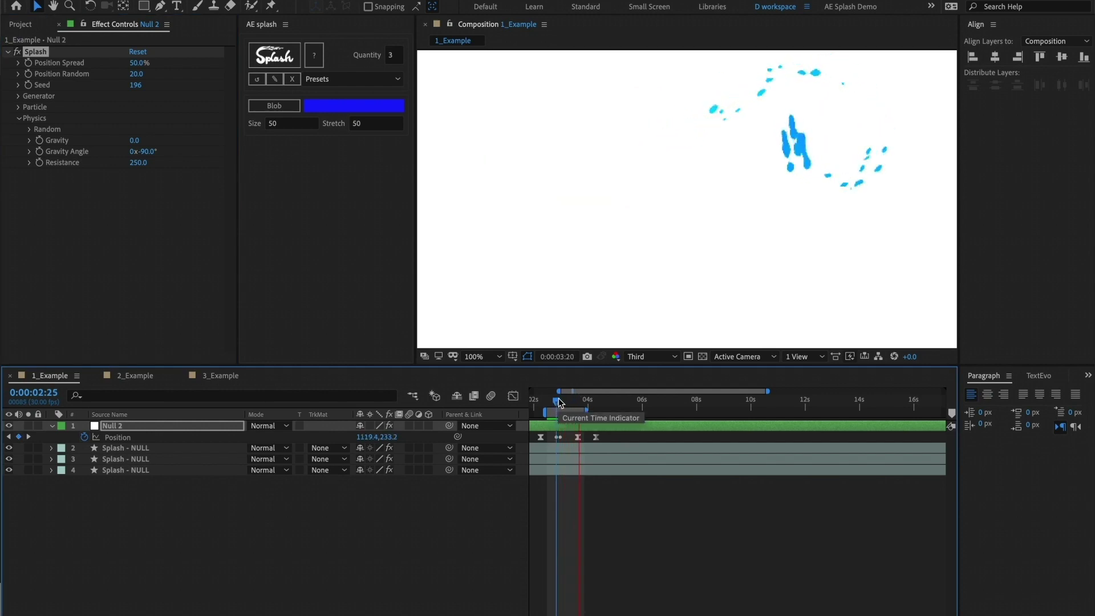